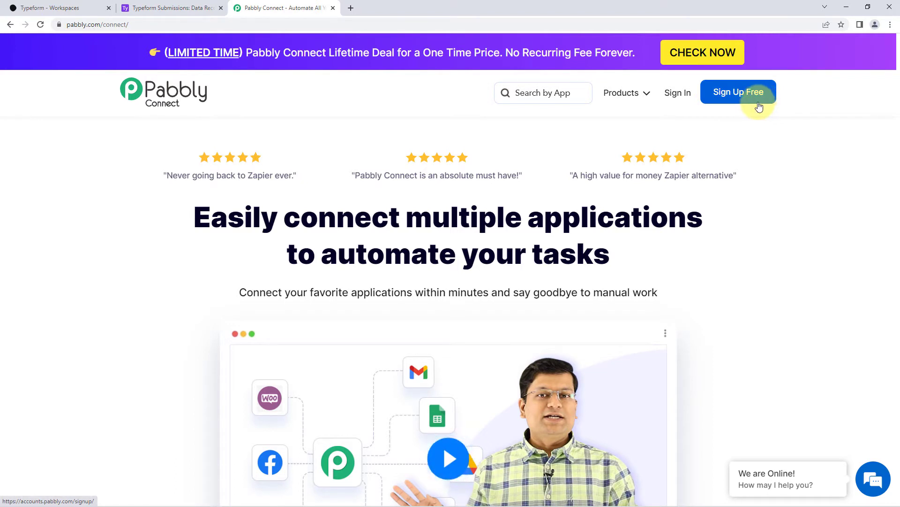
Sign in to Pabbly Connect and create a new workflow named 'Typeform to Airtable'.
left_click(670, 94)
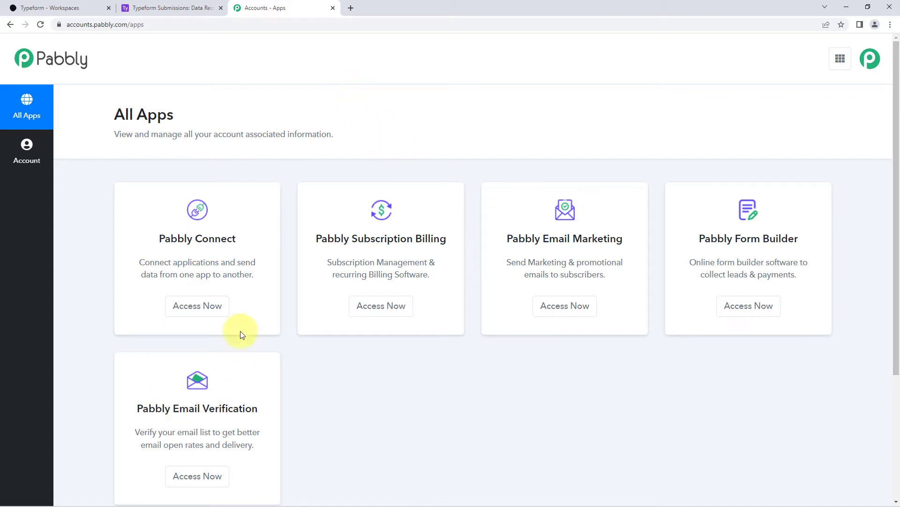
left_click(200, 315)
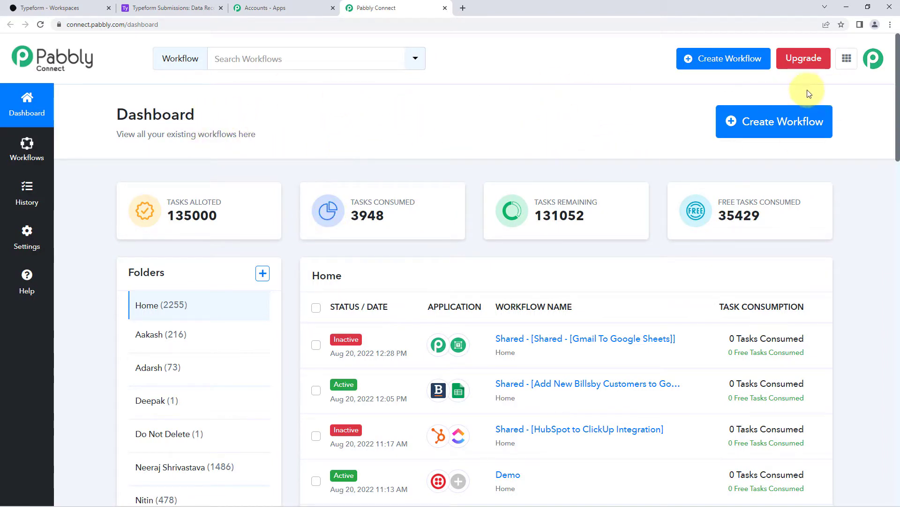
left_click(774, 124)
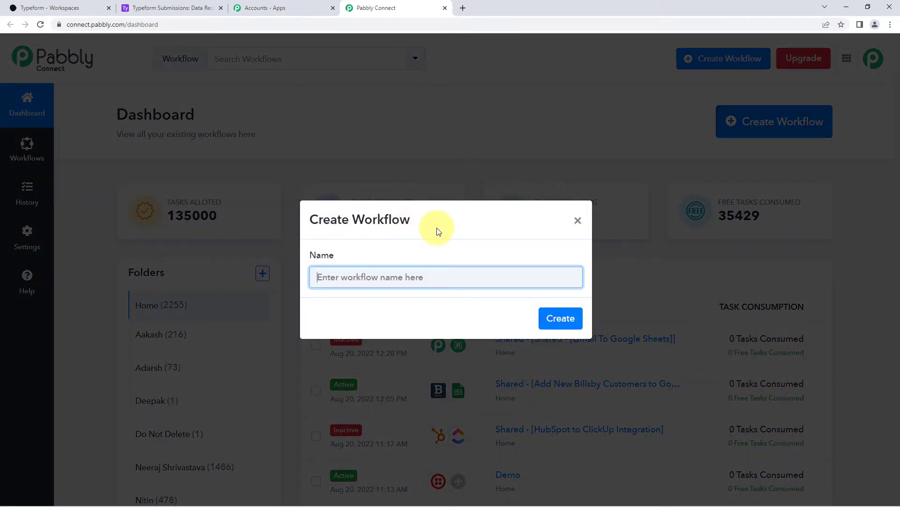
type("T")
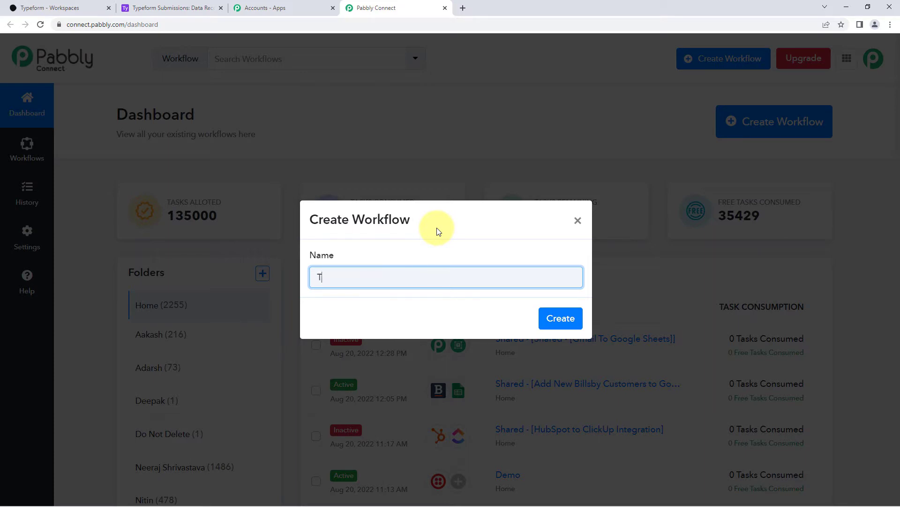
type("ypeform to Airtable")
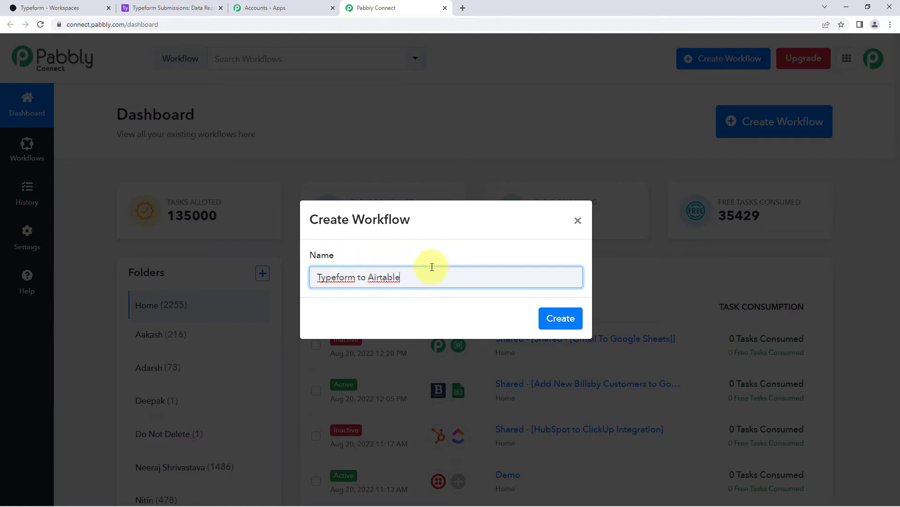
left_click(561, 318)
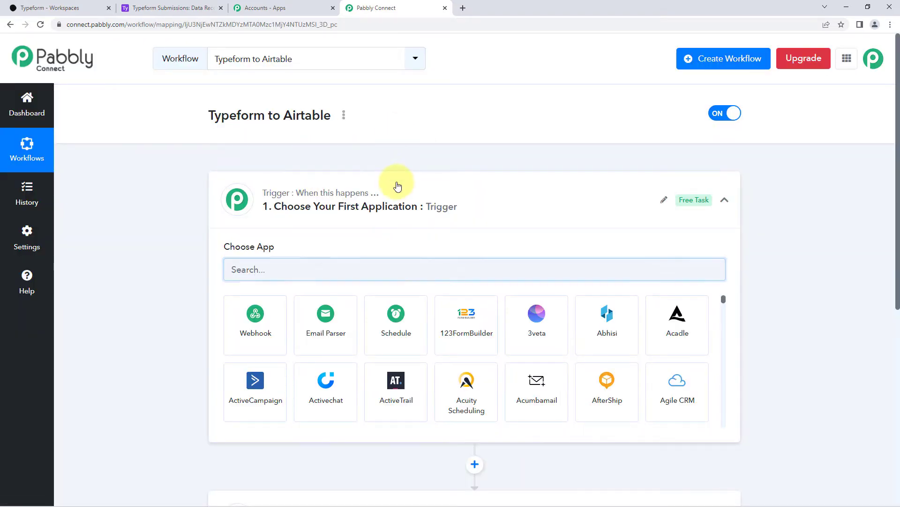
left_click(398, 186)
scroll(188, 214, "down", 1)
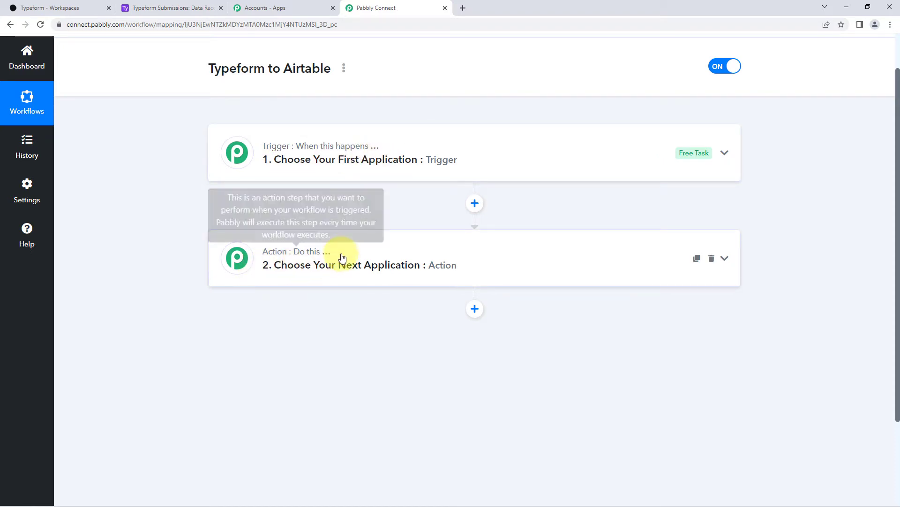
left_click(394, 151)
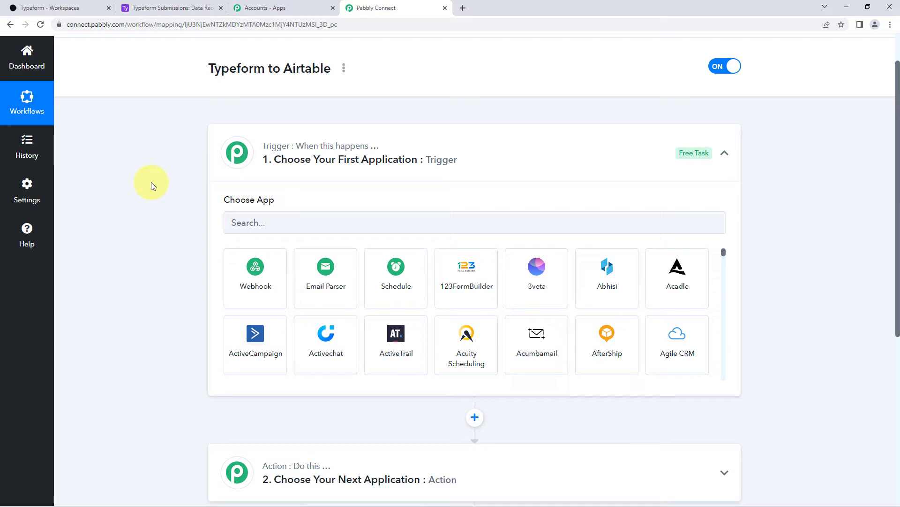
scroll(216, 183, "down", 1)
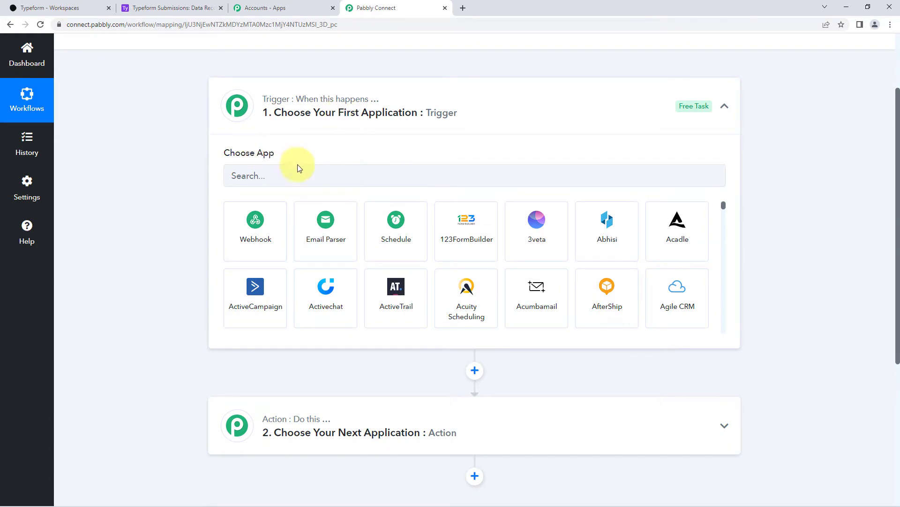
left_click(283, 176)
Set Typeform with the New Entry event as the workflow trigger and begin connecting an account.
type("Ty")
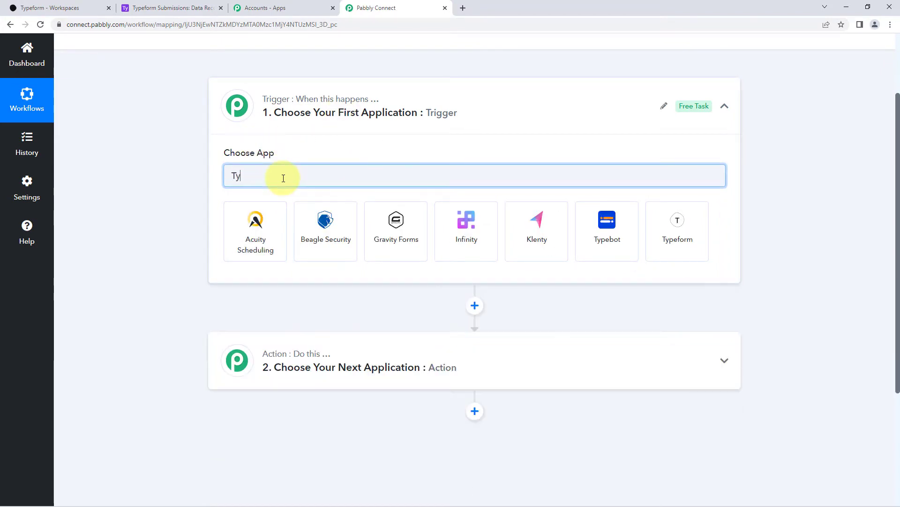
type("peform")
left_click(280, 210)
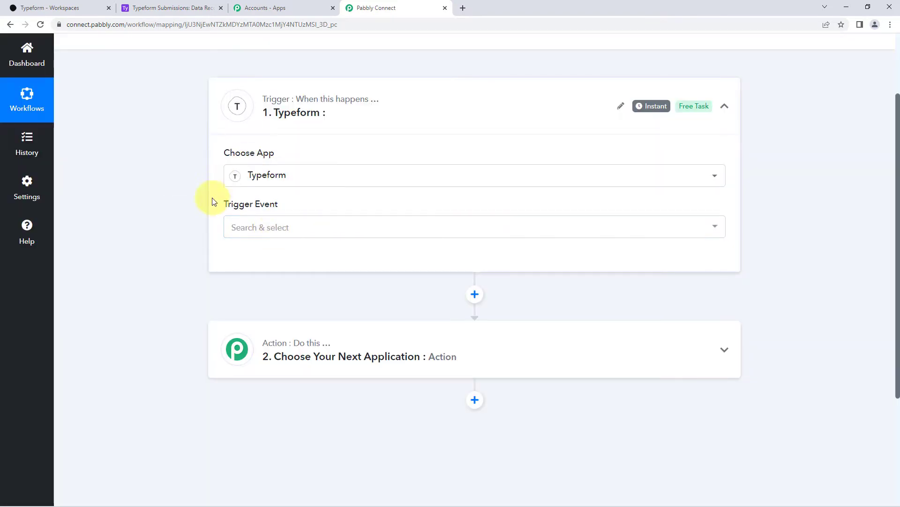
left_click(282, 227)
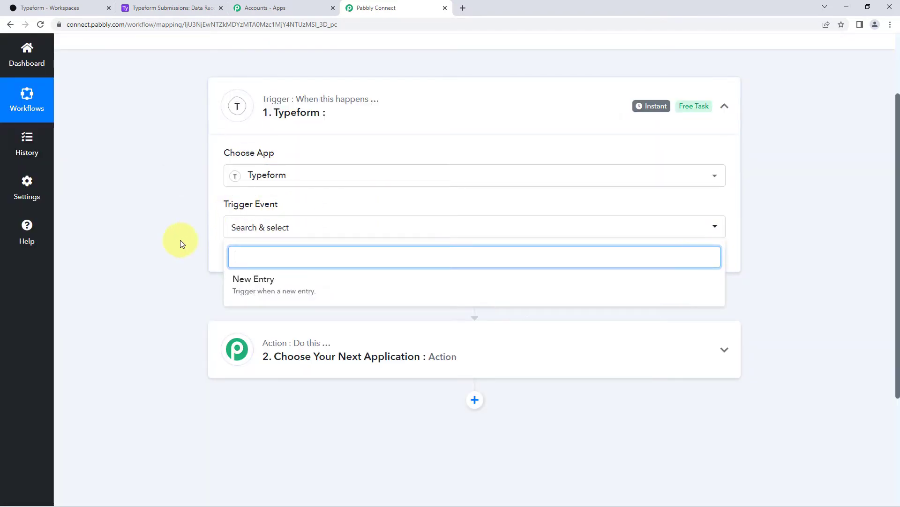
left_click(332, 237)
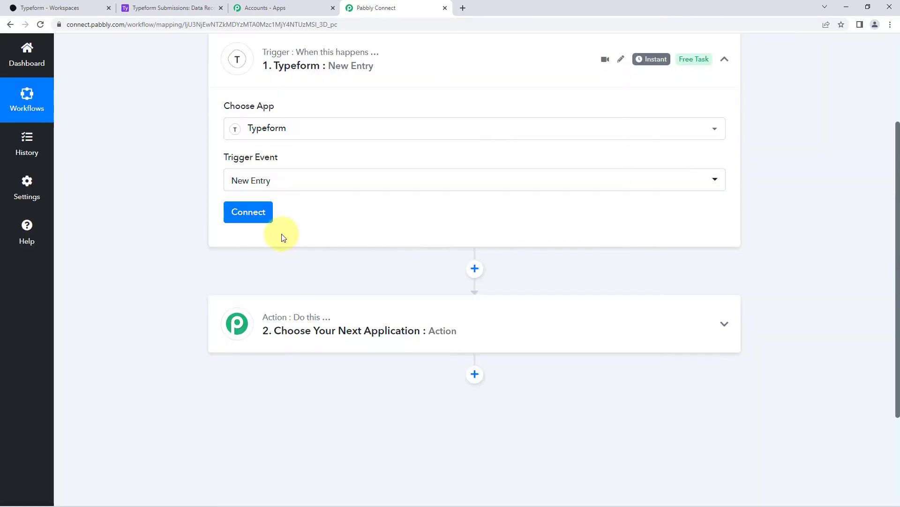
scroll(295, 234, "up", 1)
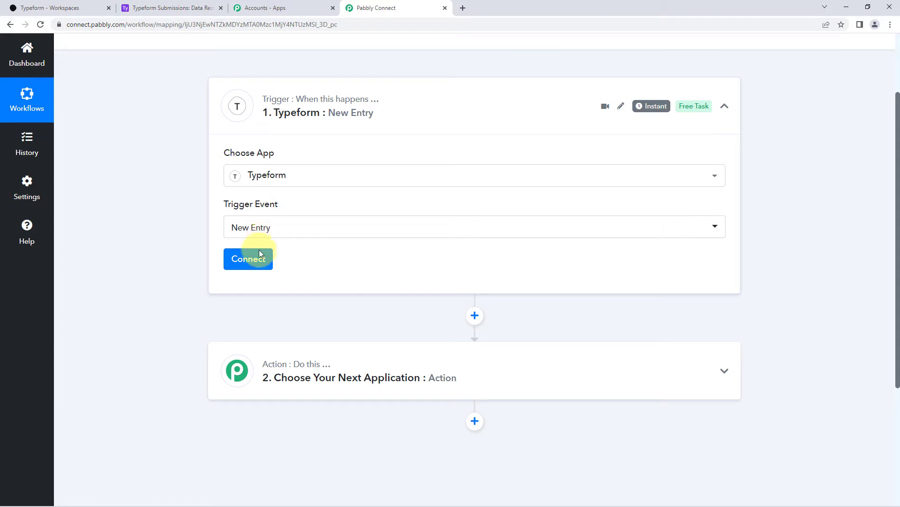
left_click(254, 261)
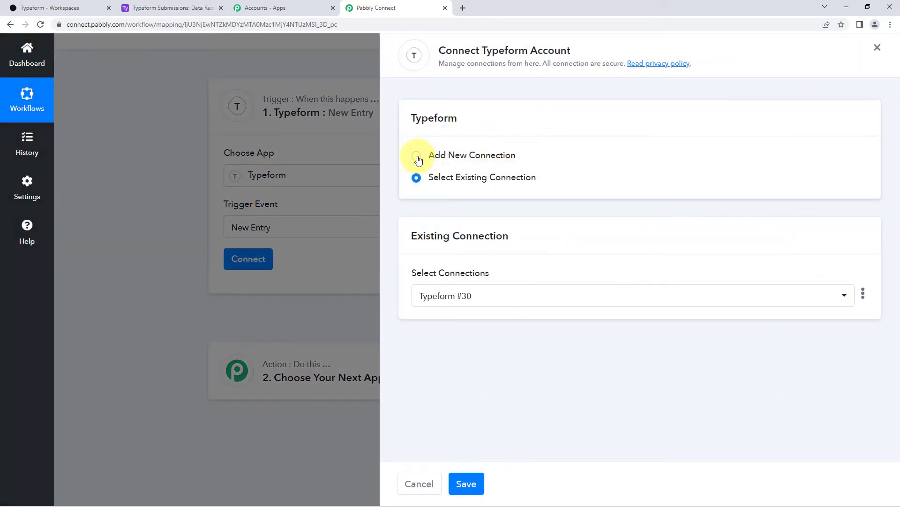
Add a new Typeform connection and accept Pabbly Connect's access in the authorization popup.
left_click(417, 158)
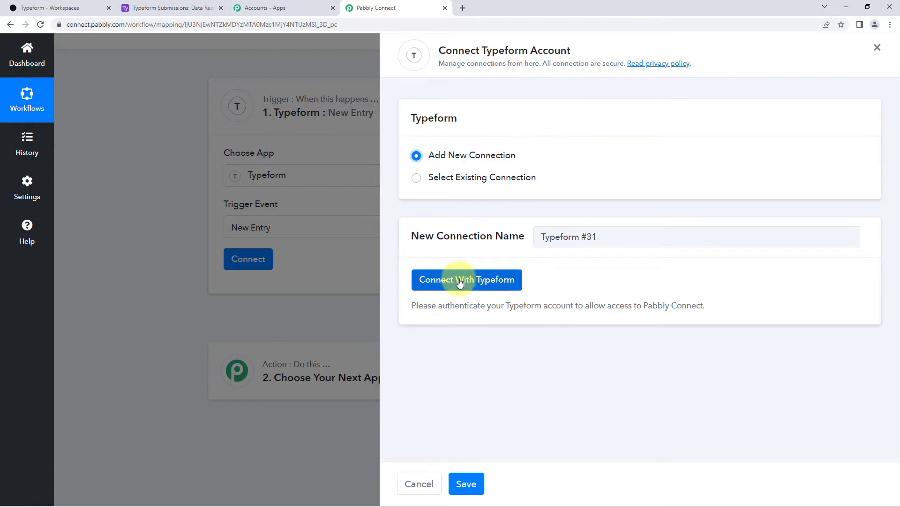
left_click(461, 280)
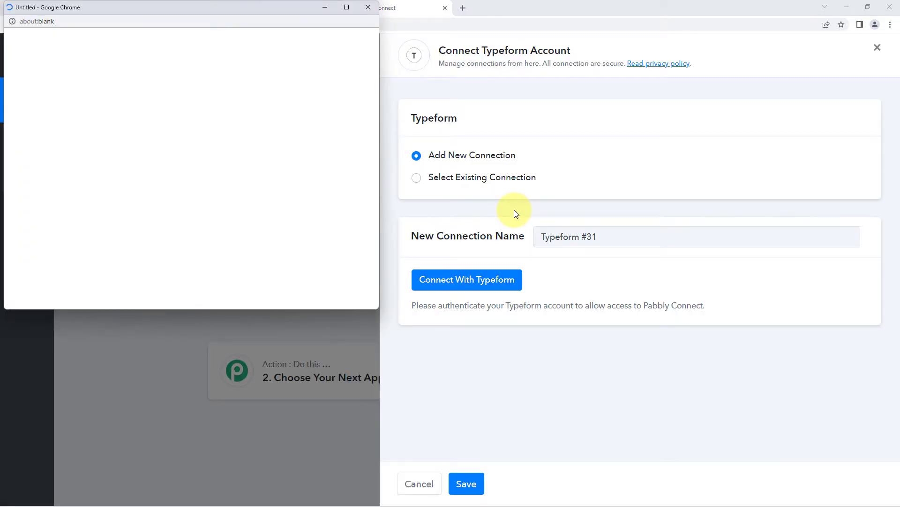
left_click_drag(167, 9, 169, 38)
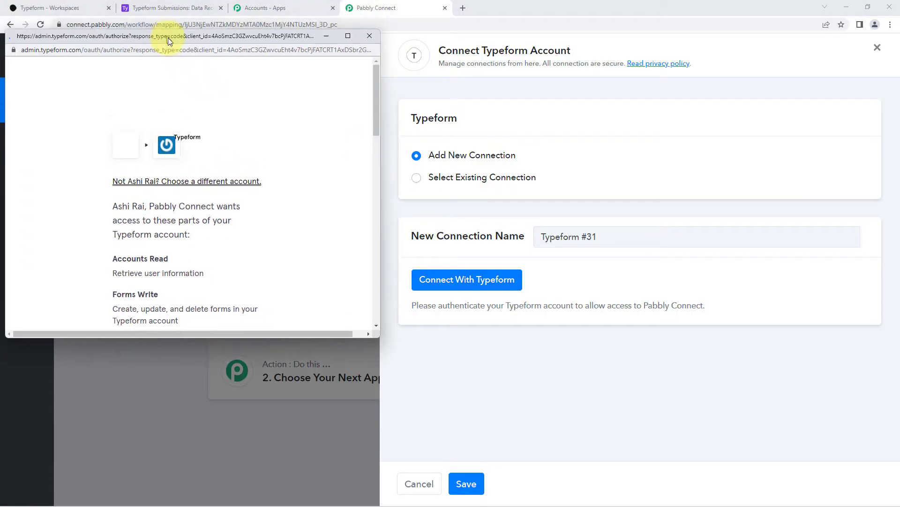
left_click(61, 9)
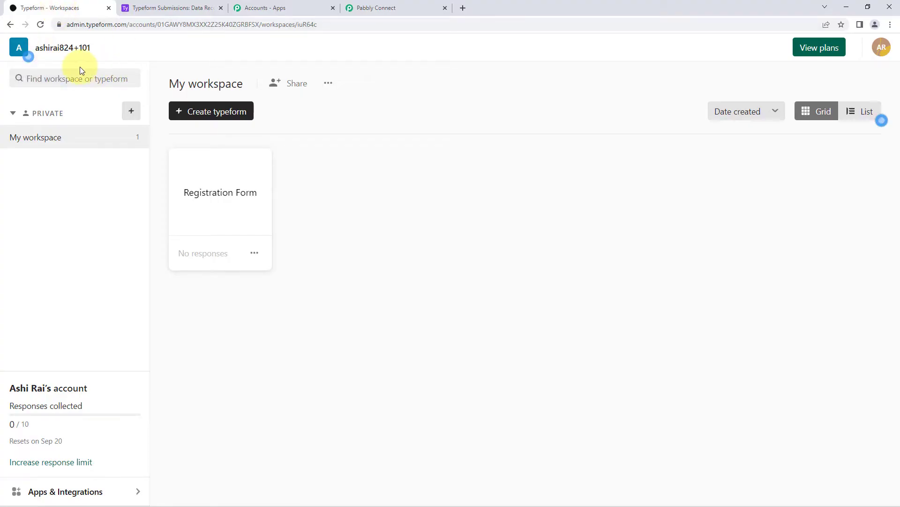
left_click(382, 8)
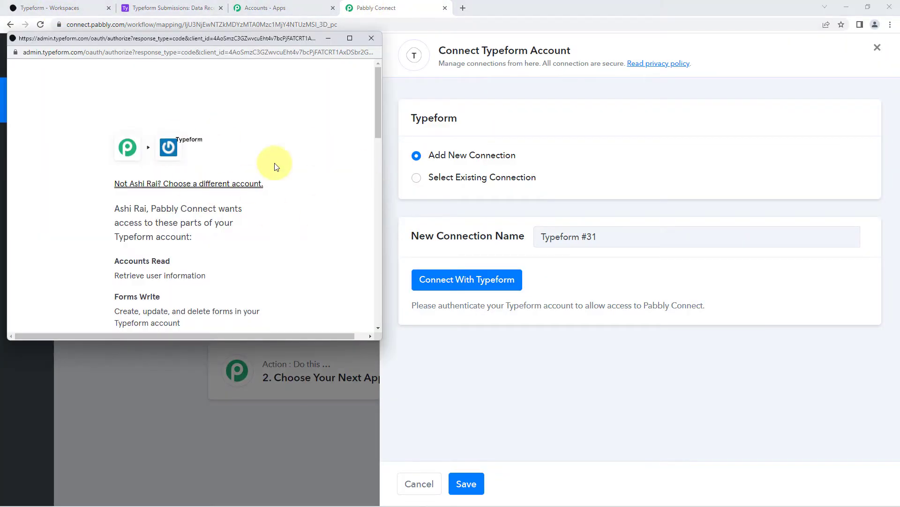
scroll(257, 191, "down", 10)
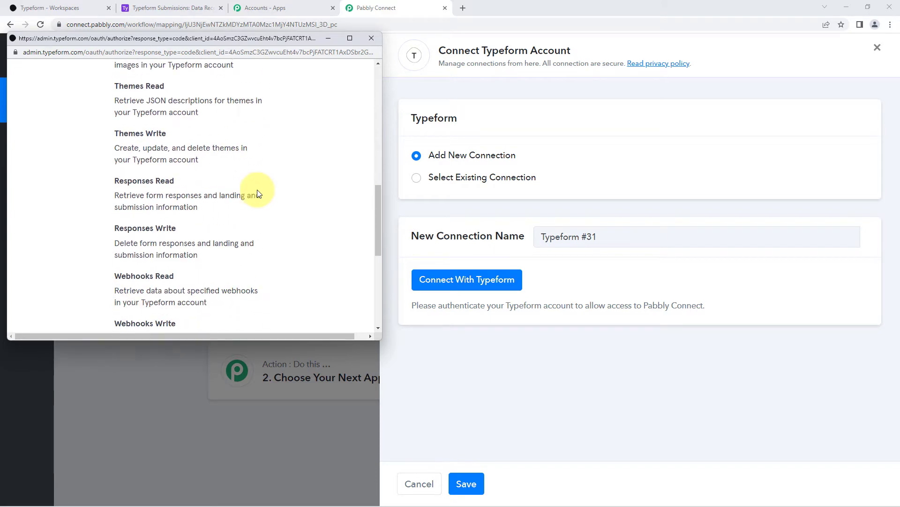
scroll(257, 190, "down", 5)
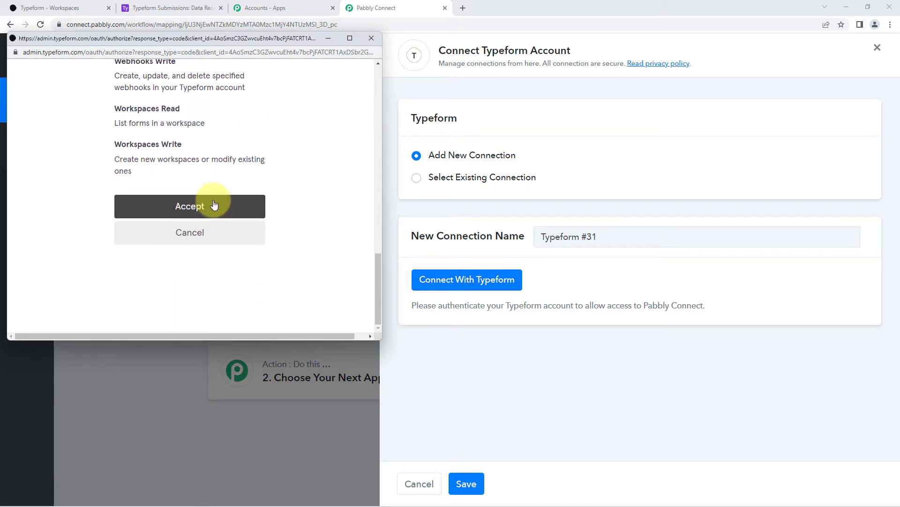
left_click(214, 205)
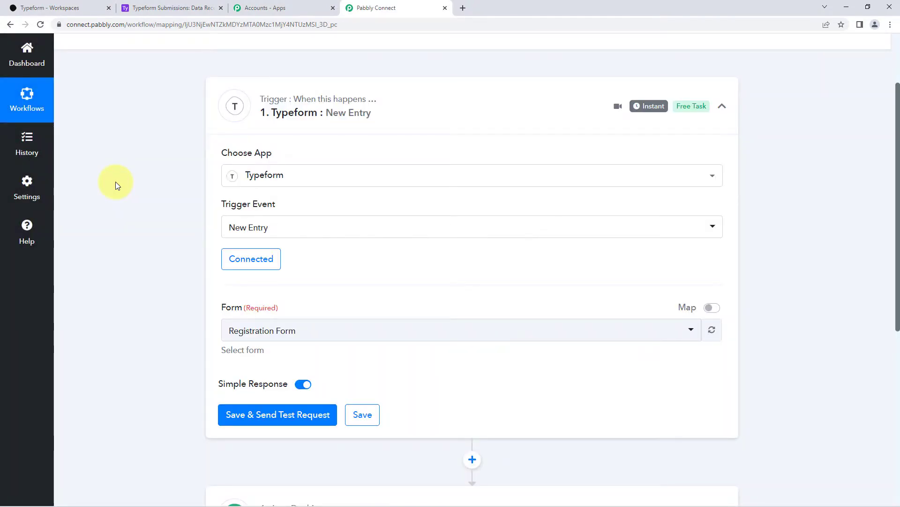
Choose Registration Form as the trigger's form, then save and wait for a test submission.
scroll(117, 211, "down", 1)
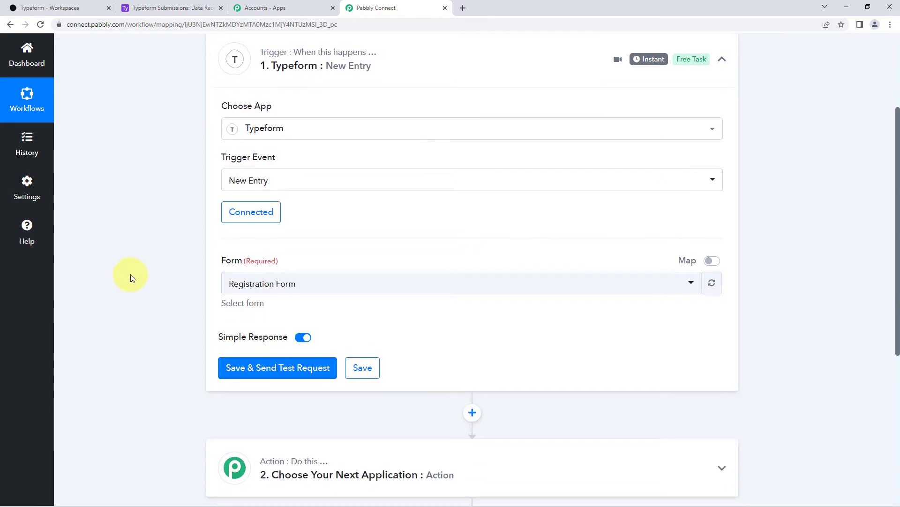
left_click(387, 287)
left_click(323, 257)
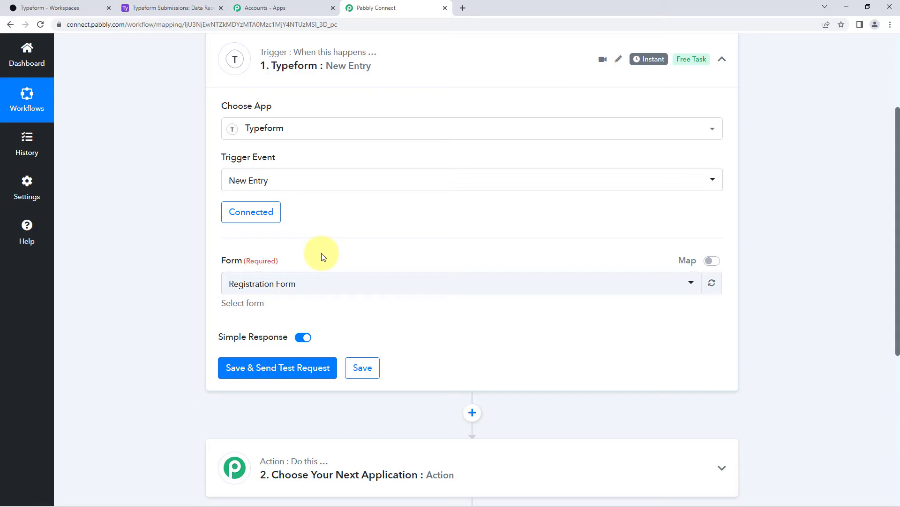
left_click(91, 8)
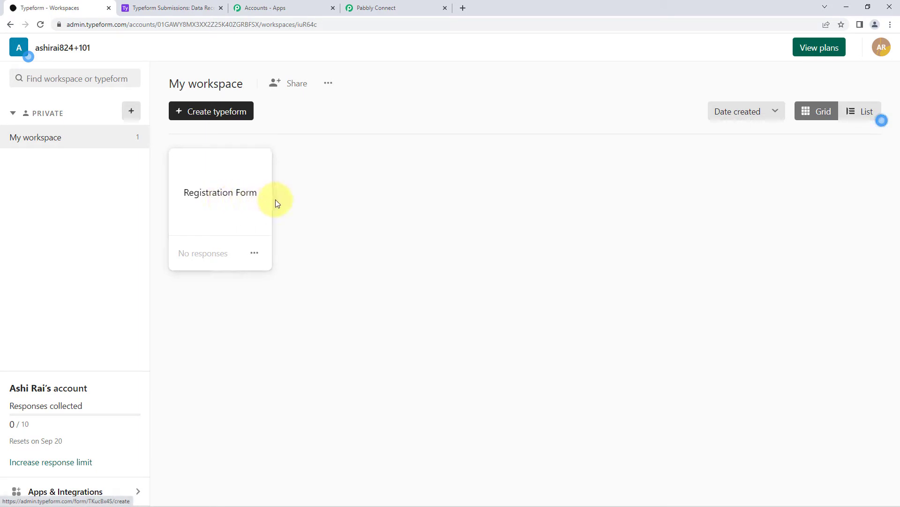
left_click(415, 6)
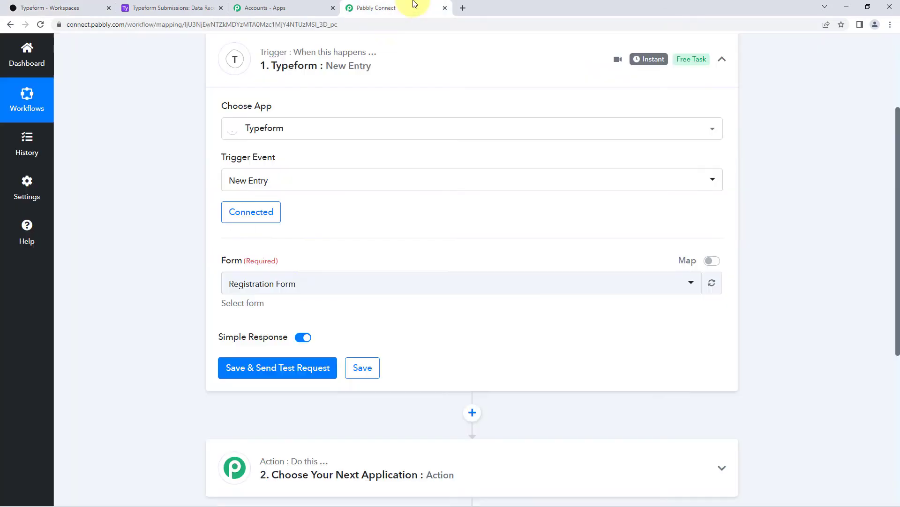
left_click(317, 283)
left_click(311, 251)
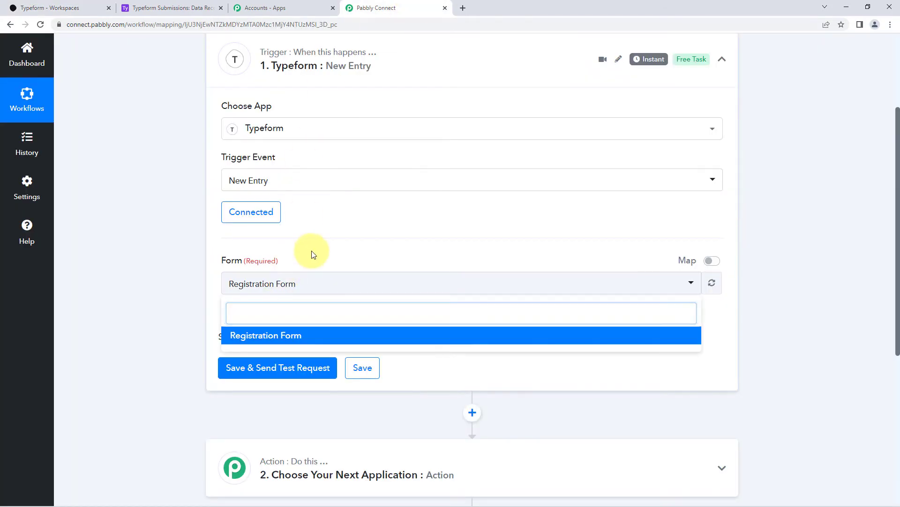
left_click(102, 10)
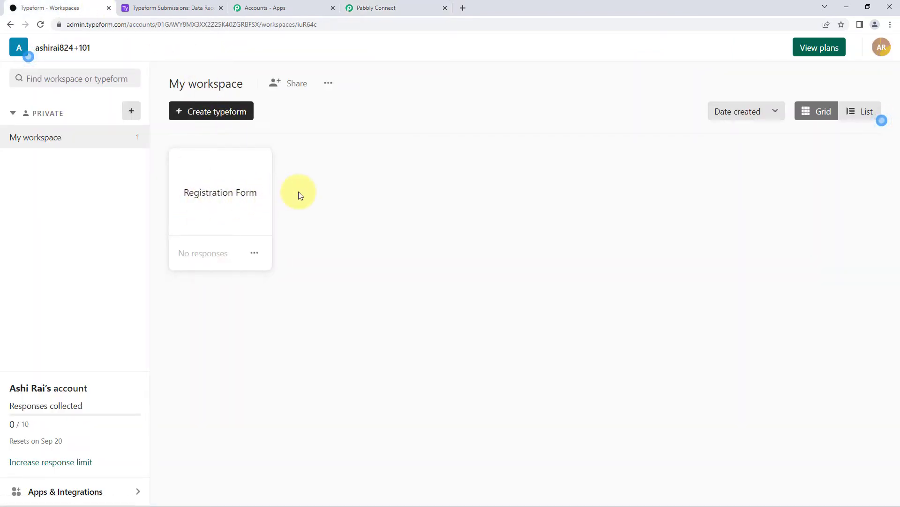
left_click(396, 7)
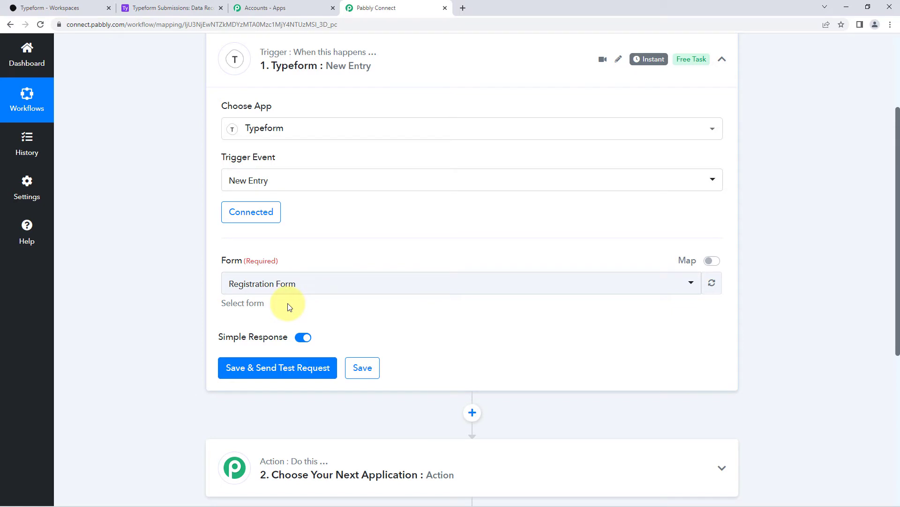
scroll(263, 273, "down", 1)
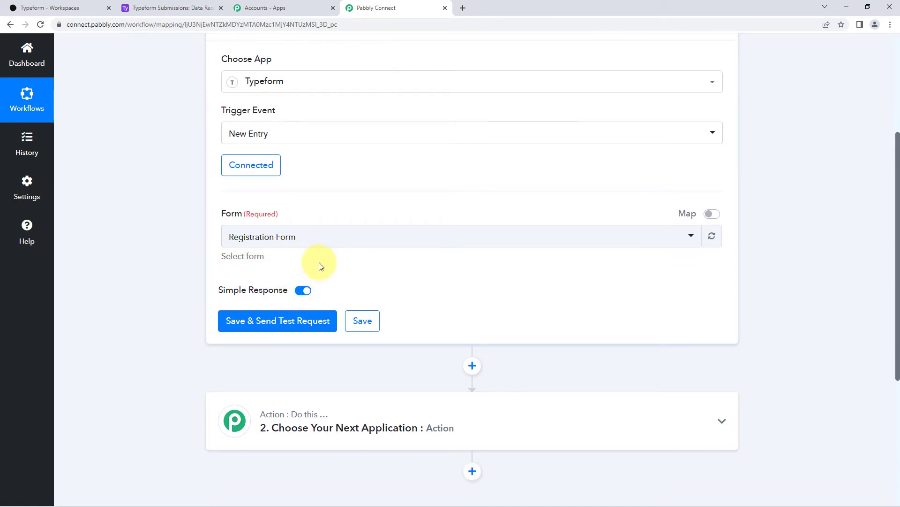
left_click(281, 323)
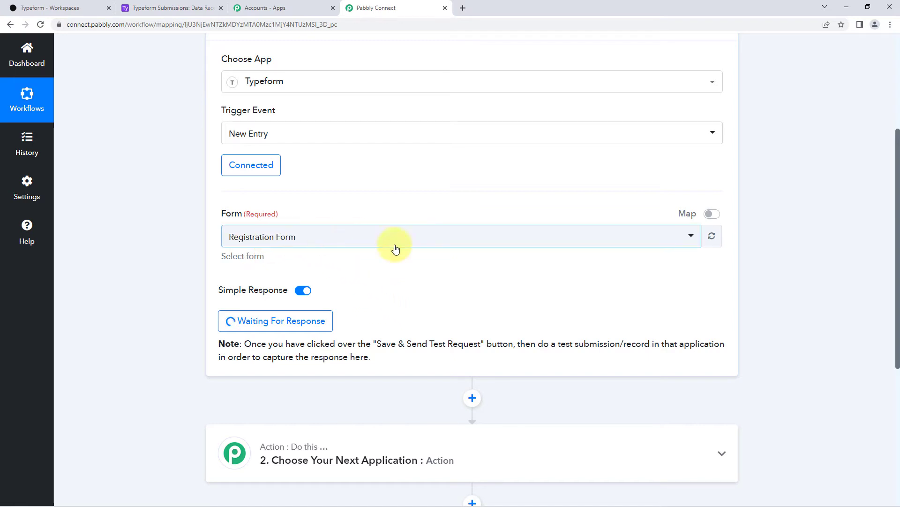
Copy the Registration Form's public share link and paste it into a new browser tab.
left_click(51, 6)
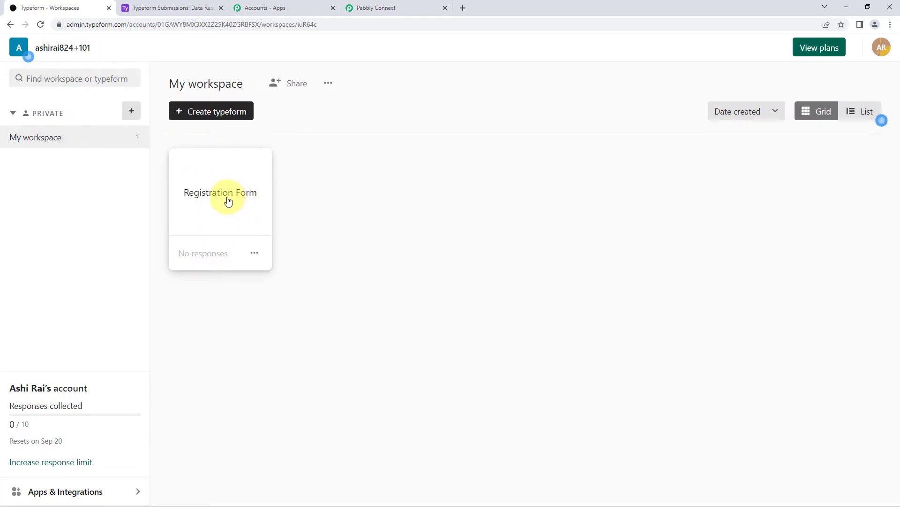
left_click(257, 254)
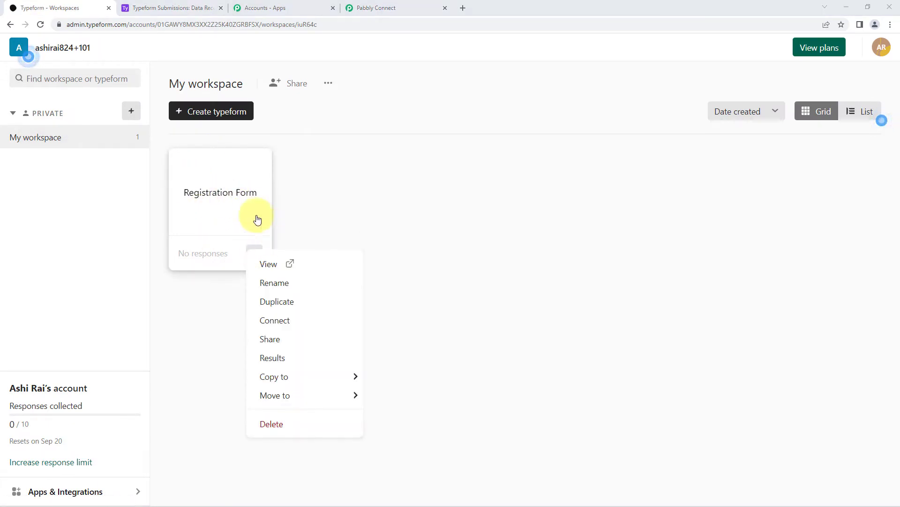
left_click(231, 203)
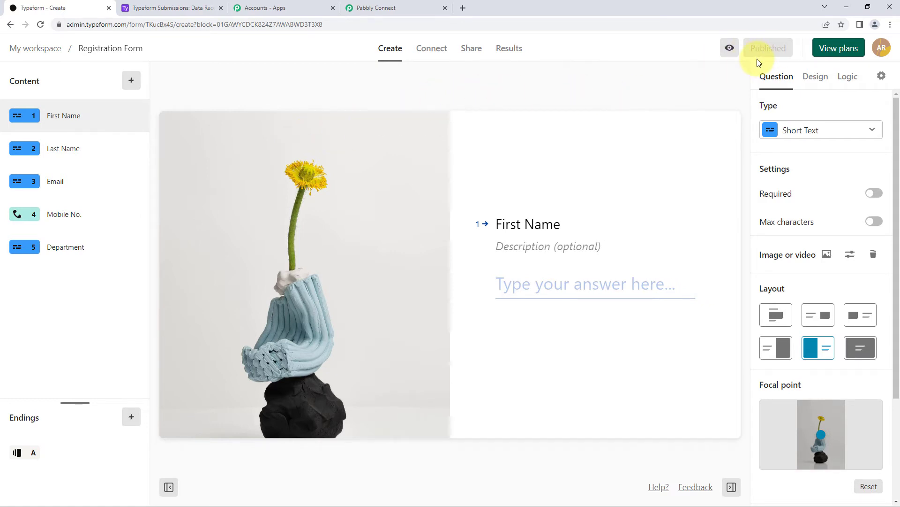
left_click(469, 51)
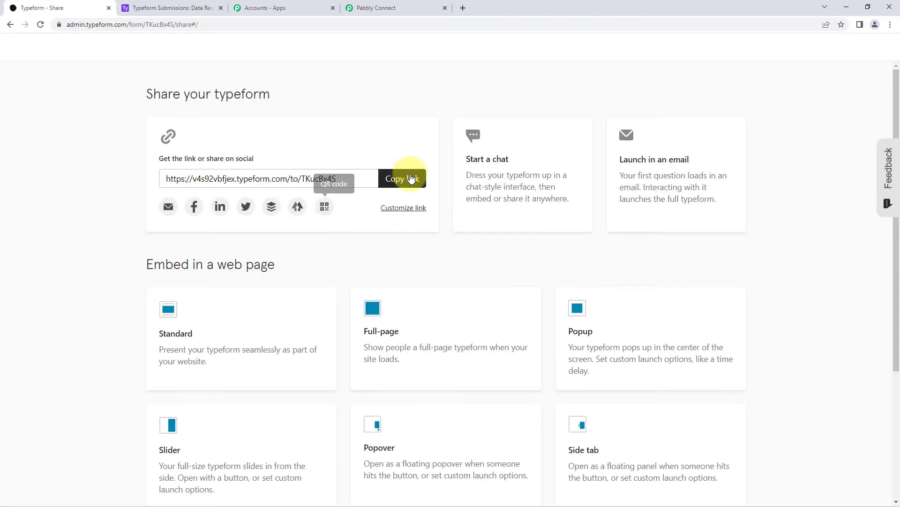
left_click(394, 178)
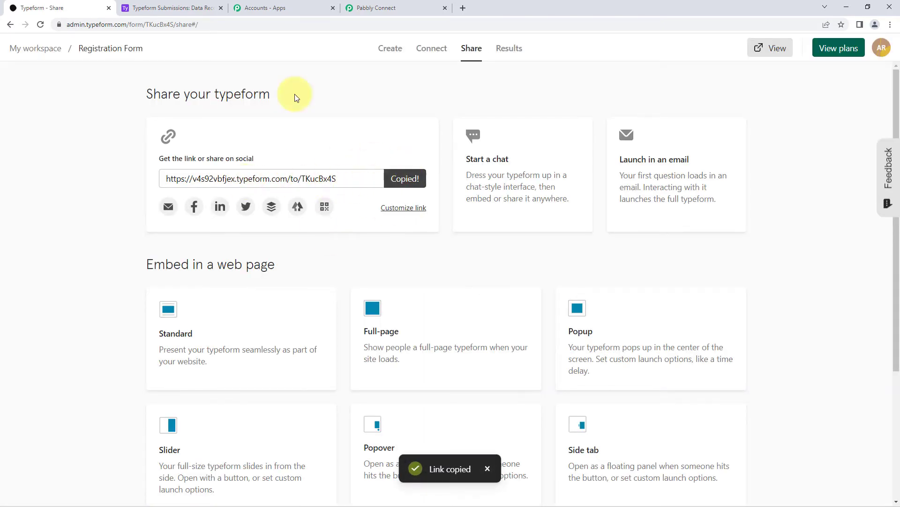
left_click(464, 9)
key("ctrl+v")
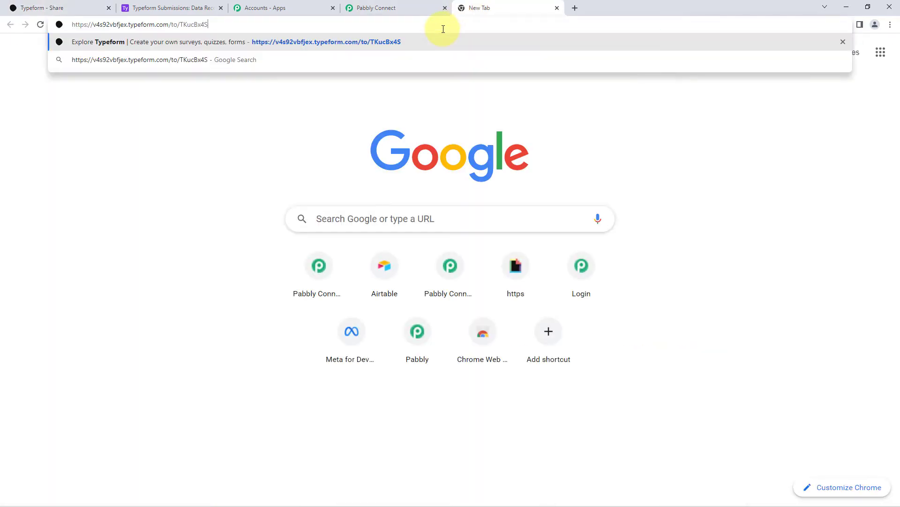
Load the live Registration Form and enter a sample first name, last name and e-mail.
key("Return")
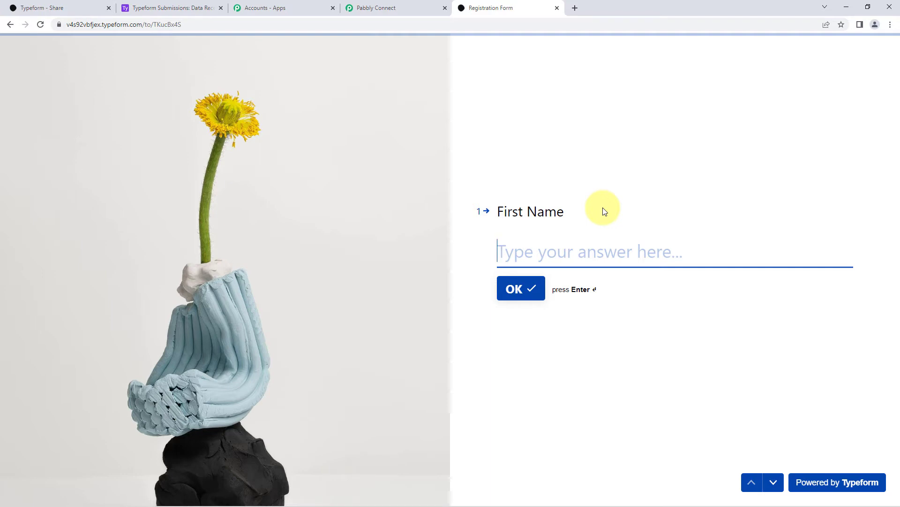
type("Dummy")
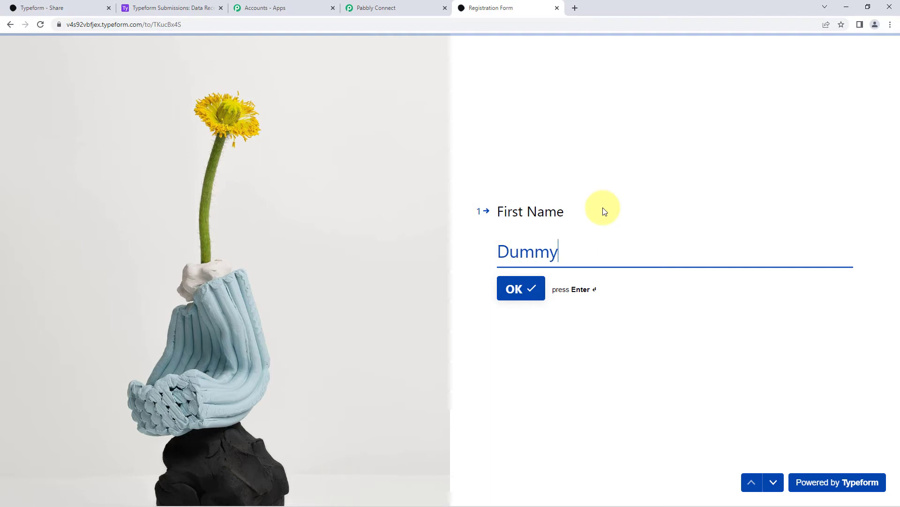
key("Return")
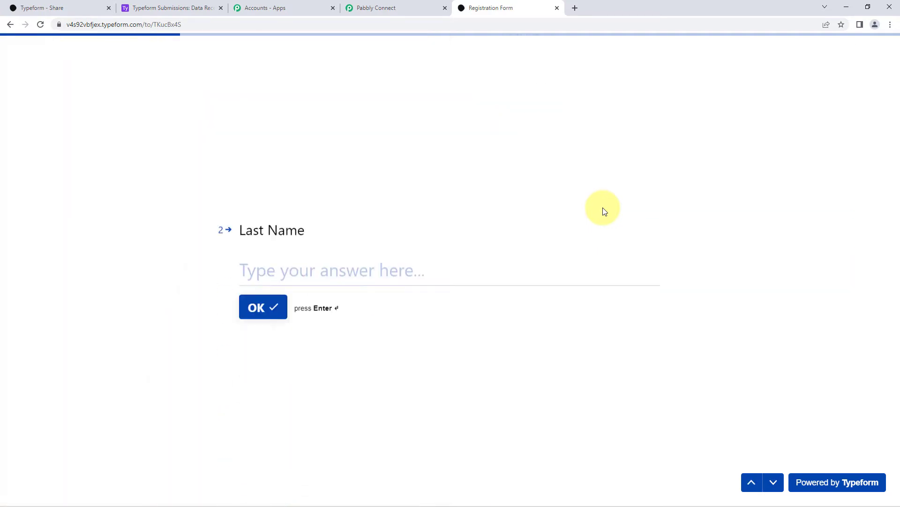
type("Name")
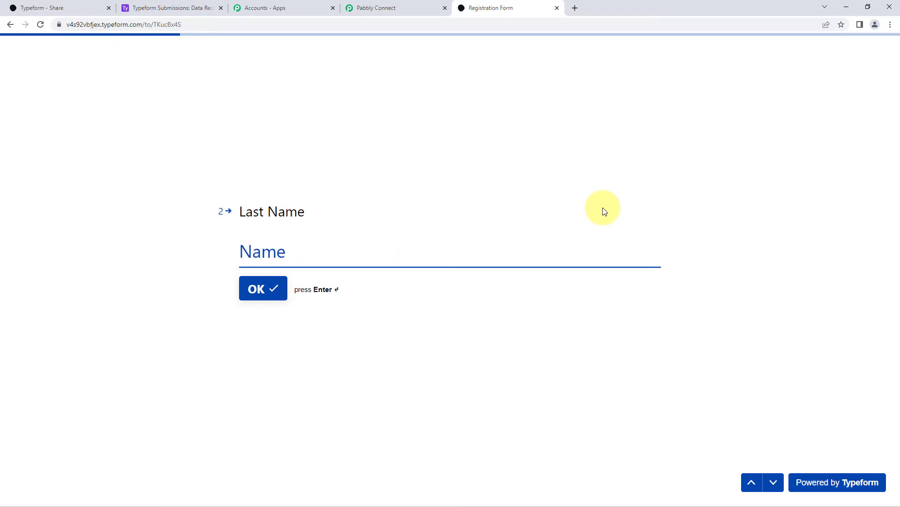
key("Return")
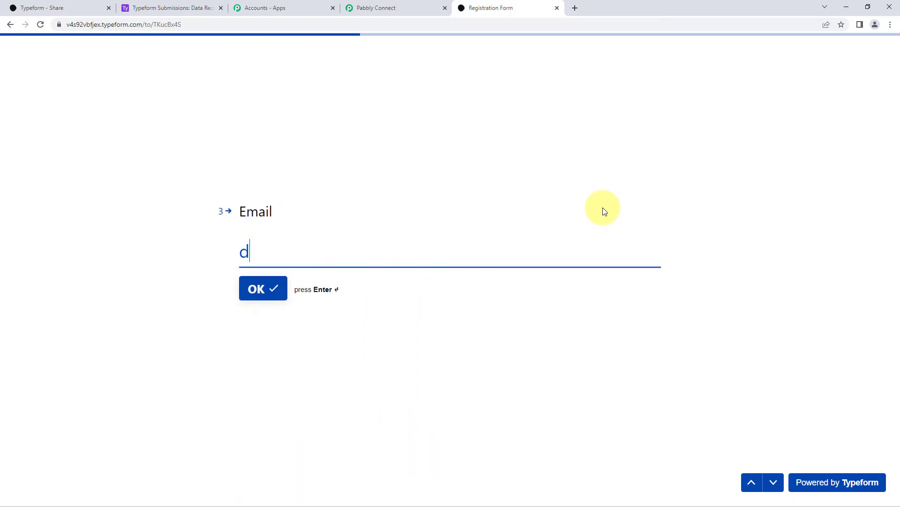
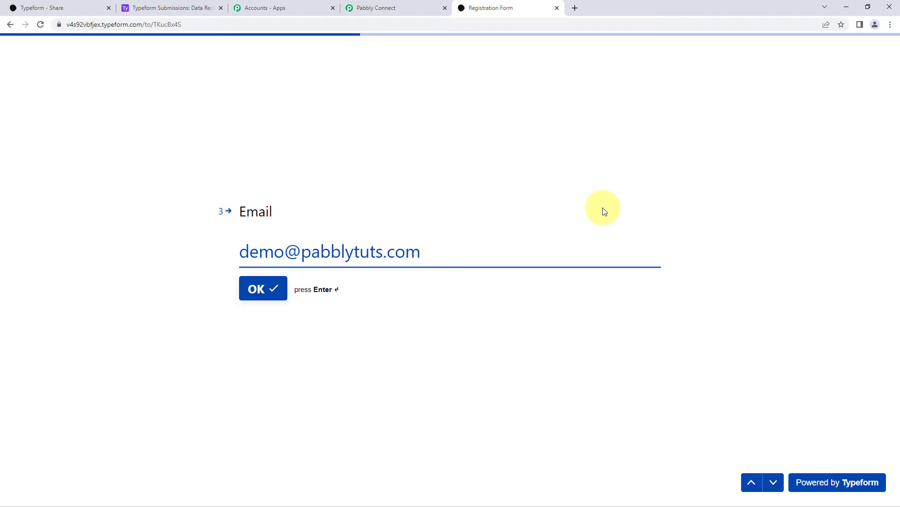
key("Return")
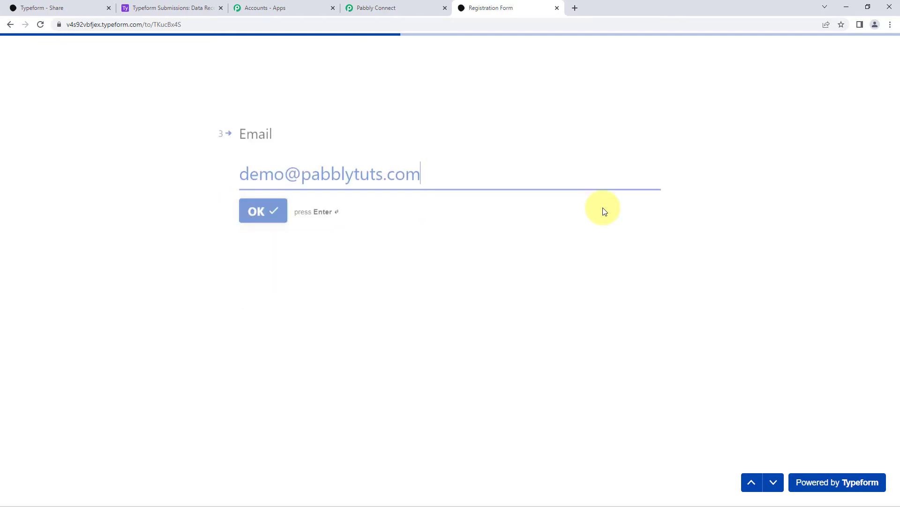
Enter a sample mobile number, give Marketing as the department, and submit the response.
type("1234567890")
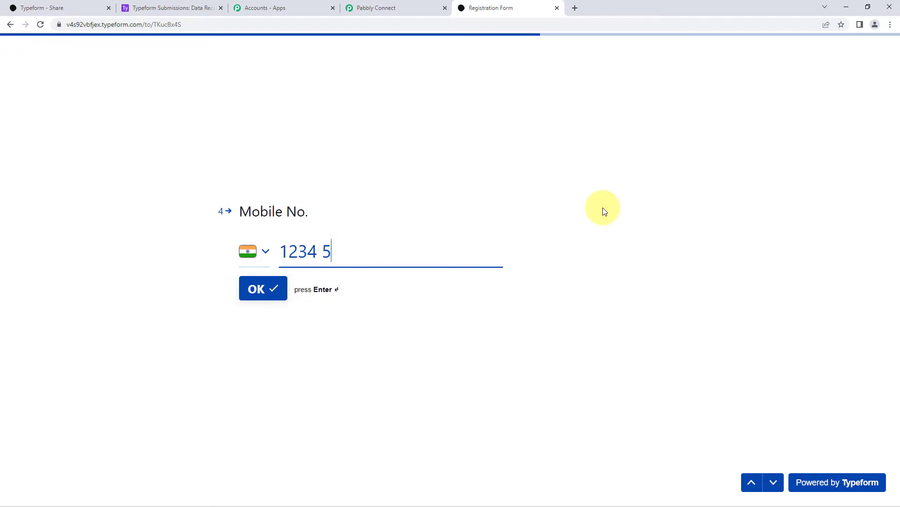
left_click(258, 287)
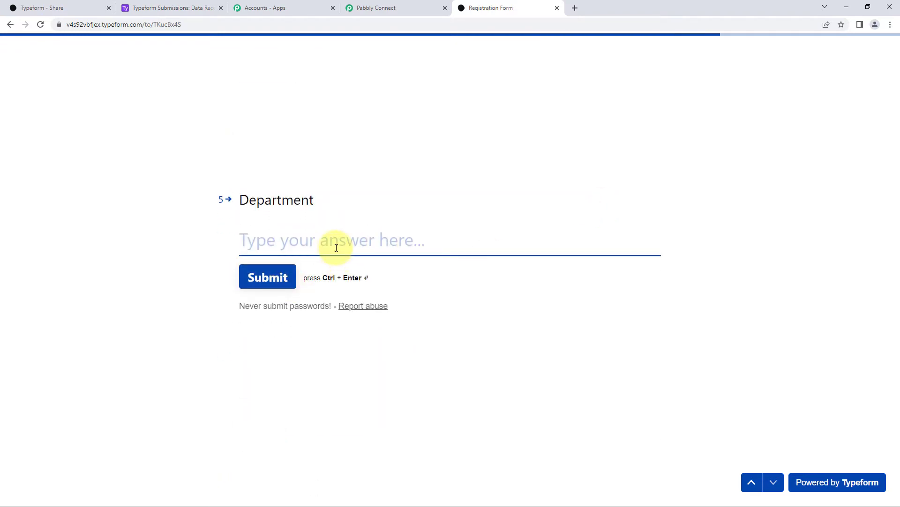
type("Mar")
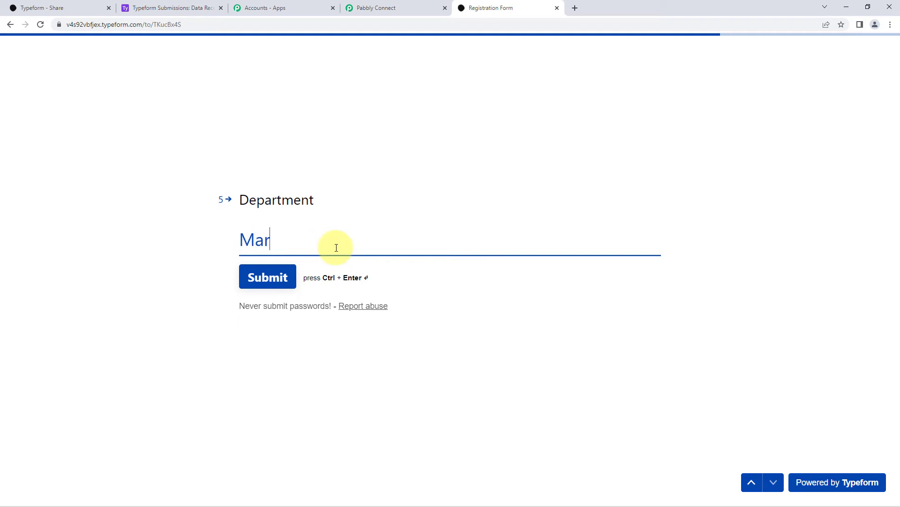
type("keting")
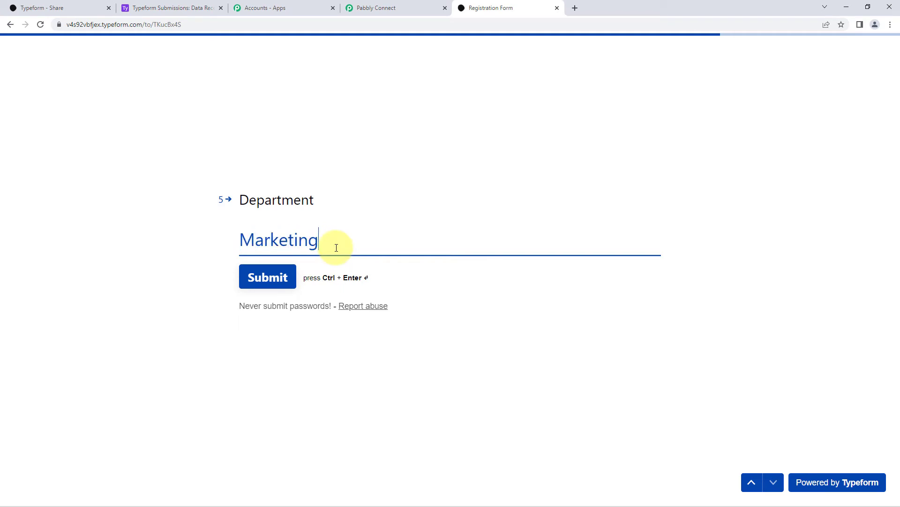
left_click(281, 283)
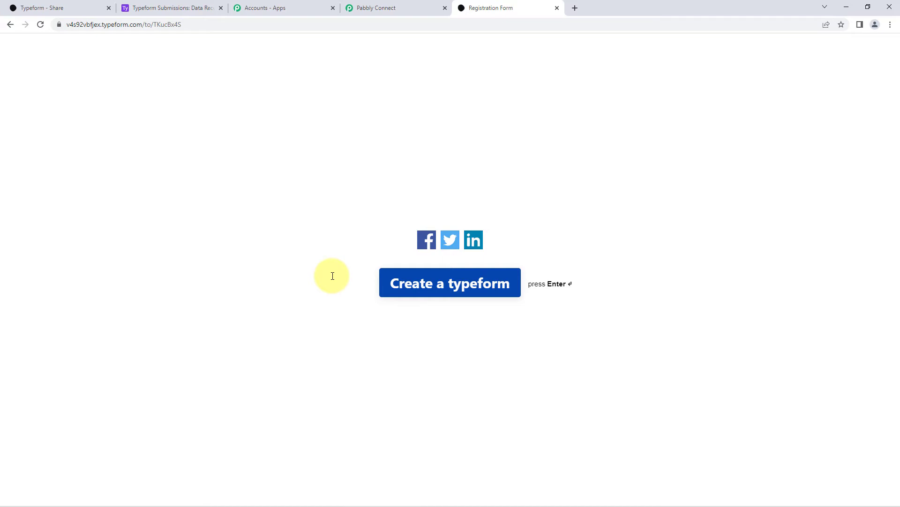
left_click(403, 5)
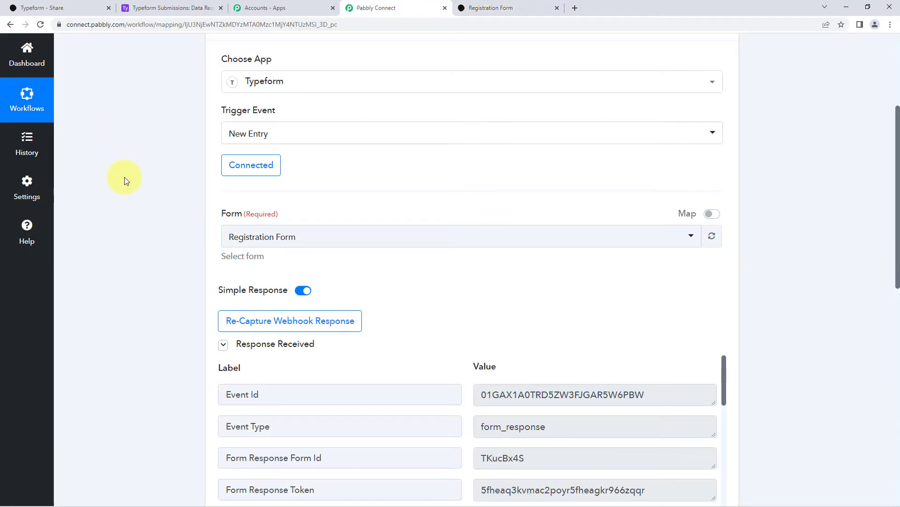
scroll(125, 181, "down", 3)
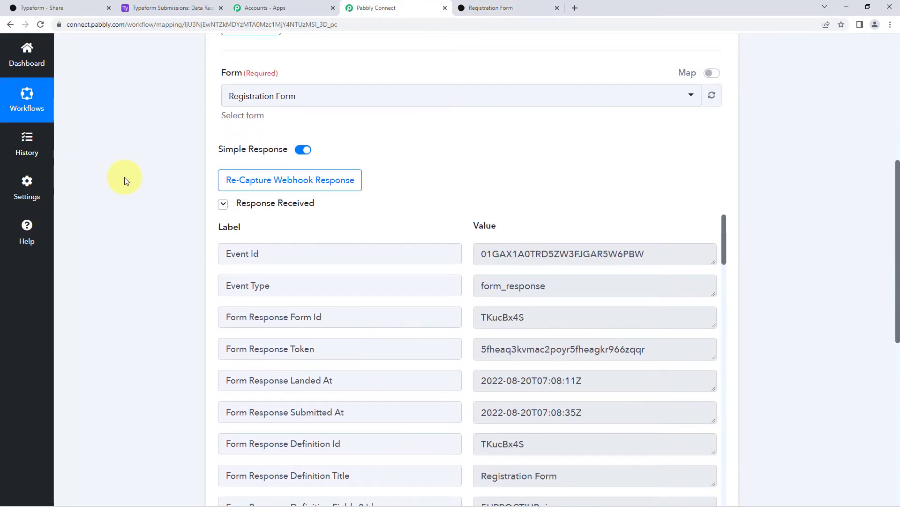
scroll(124, 181, "down", 1)
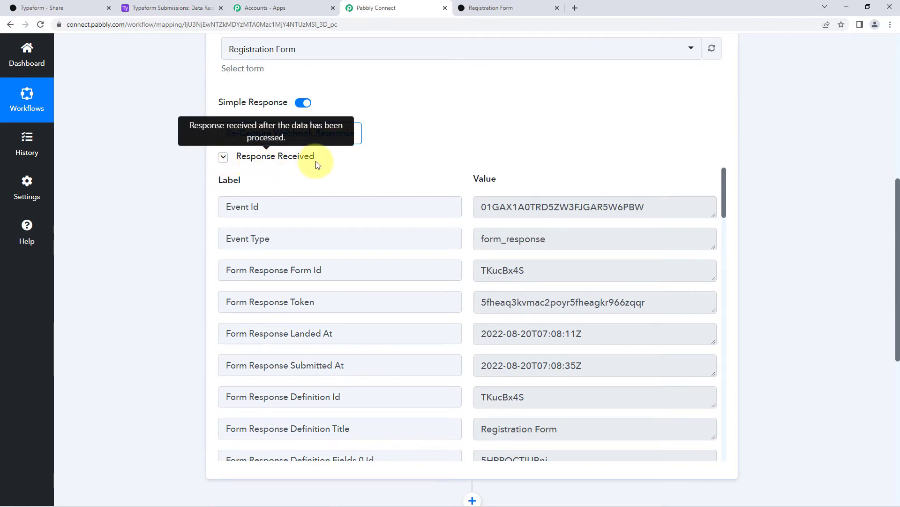
scroll(432, 150, "down", 1)
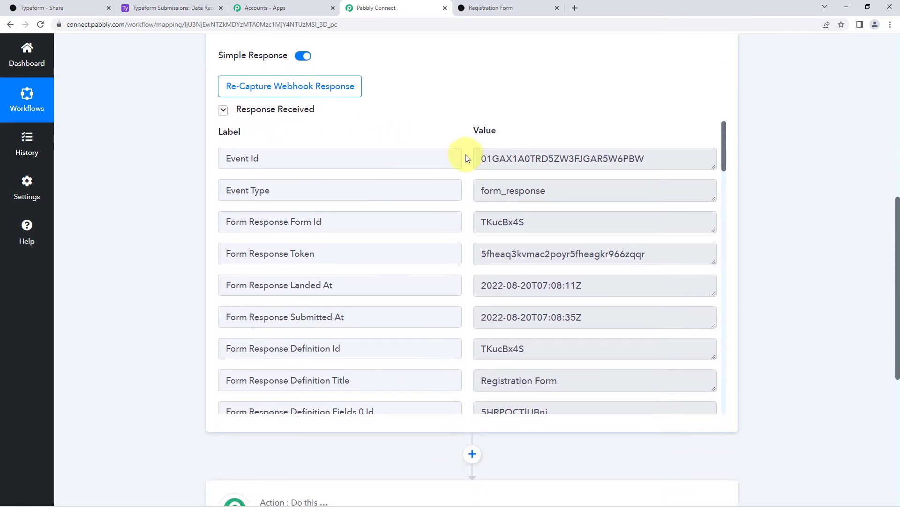
scroll(464, 155, "down", 2)
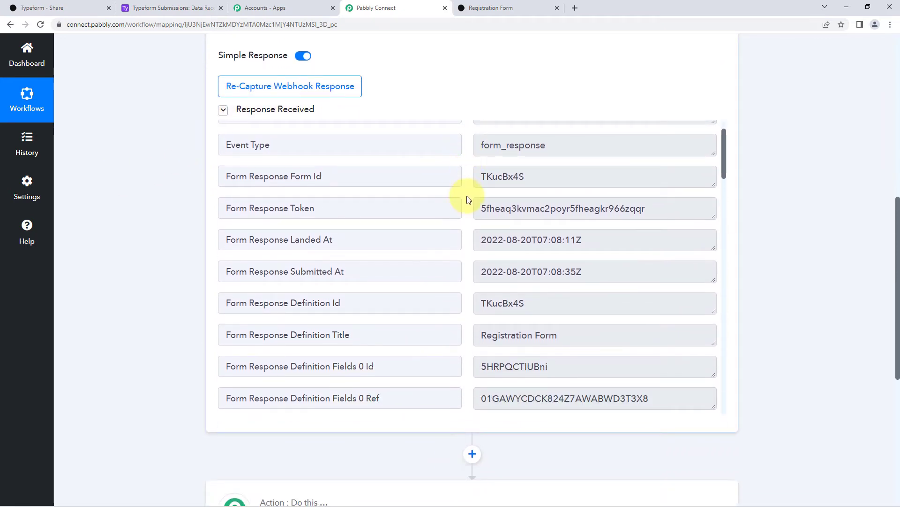
scroll(467, 198, "down", 1)
scroll(468, 200, "down", 5)
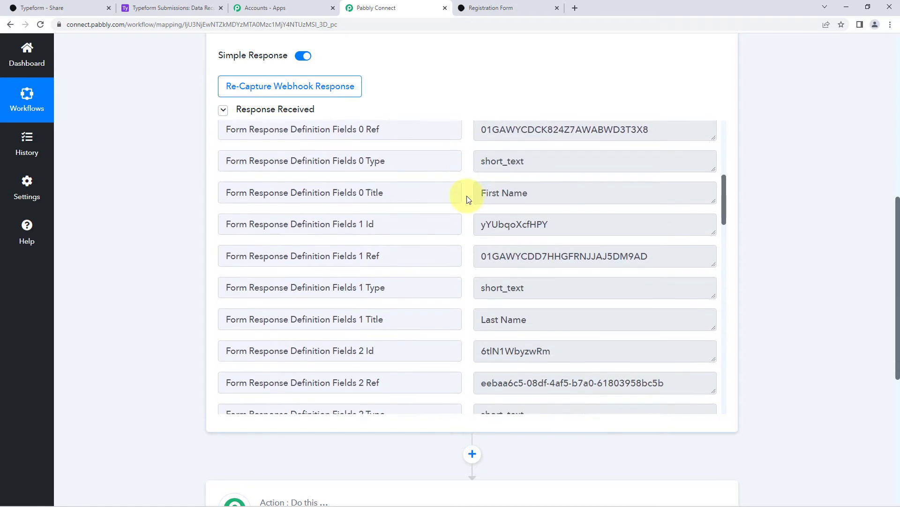
scroll(467, 199, "down", 12)
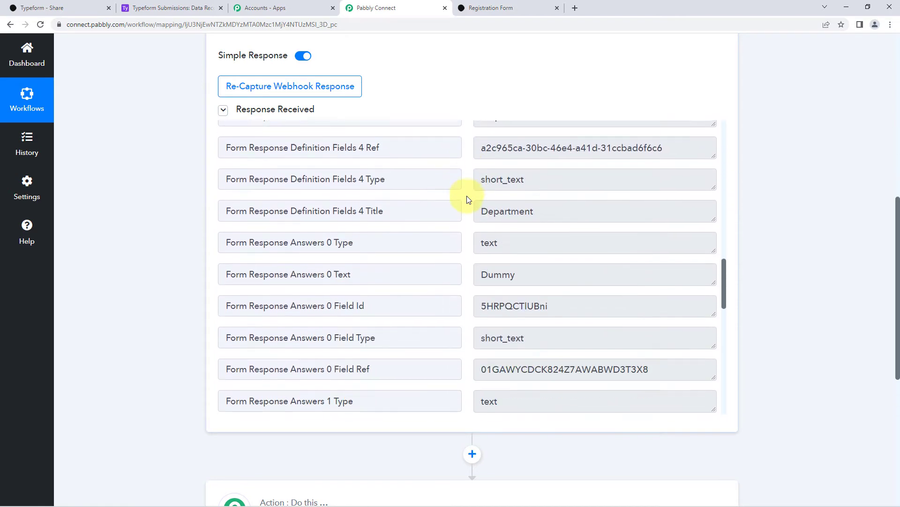
scroll(468, 199, "down", 10)
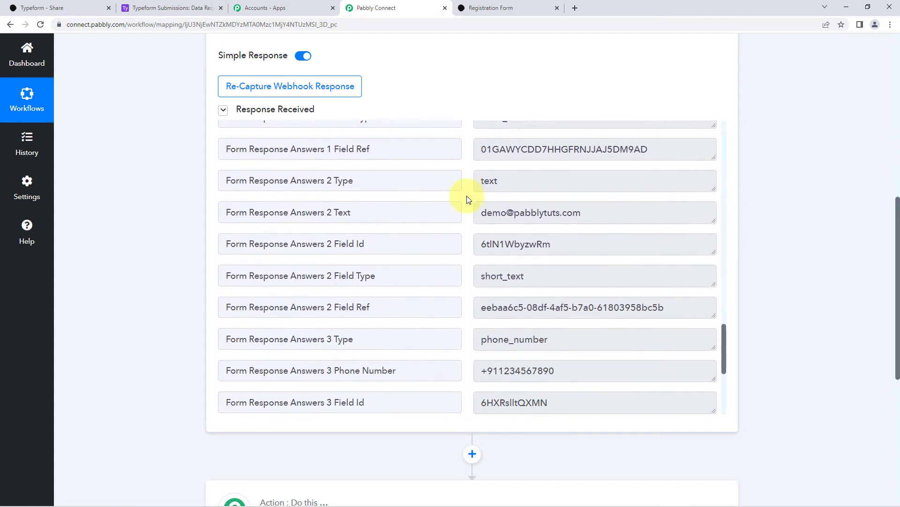
scroll(467, 199, "down", 3)
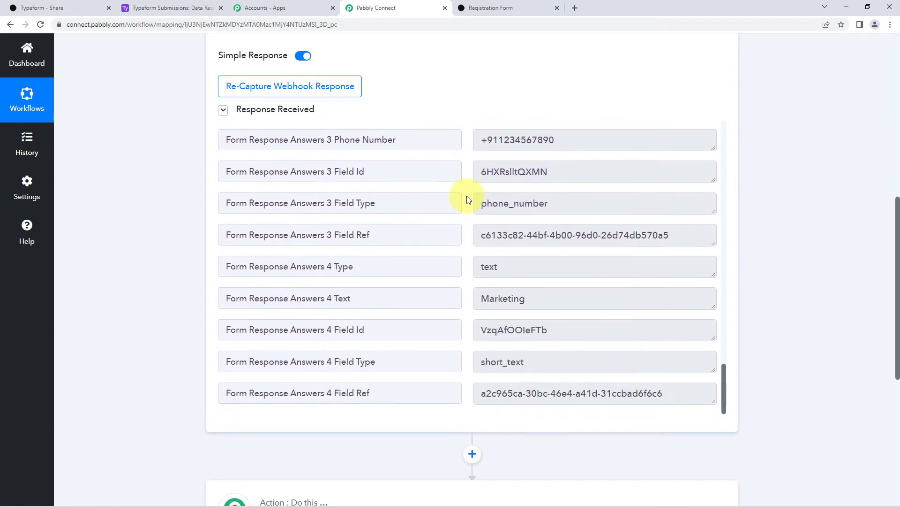
scroll(474, 295, "up", 9)
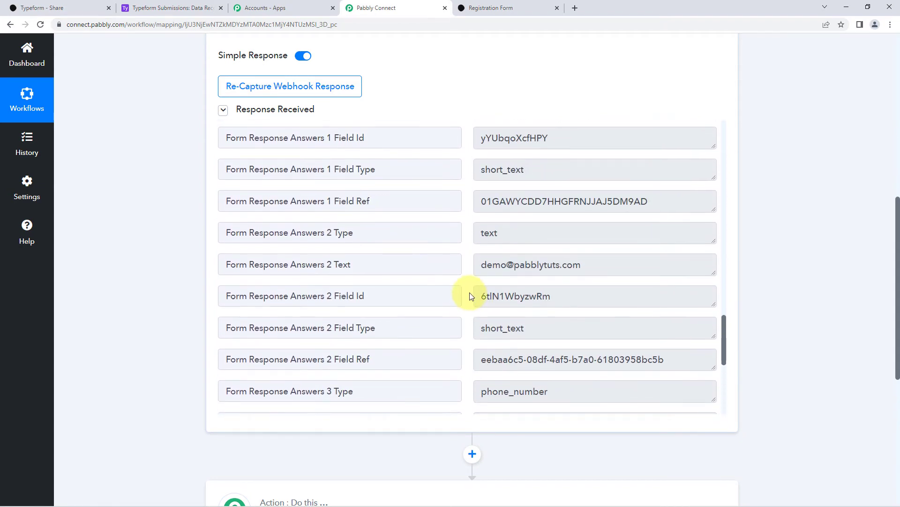
scroll(472, 295, "up", 4)
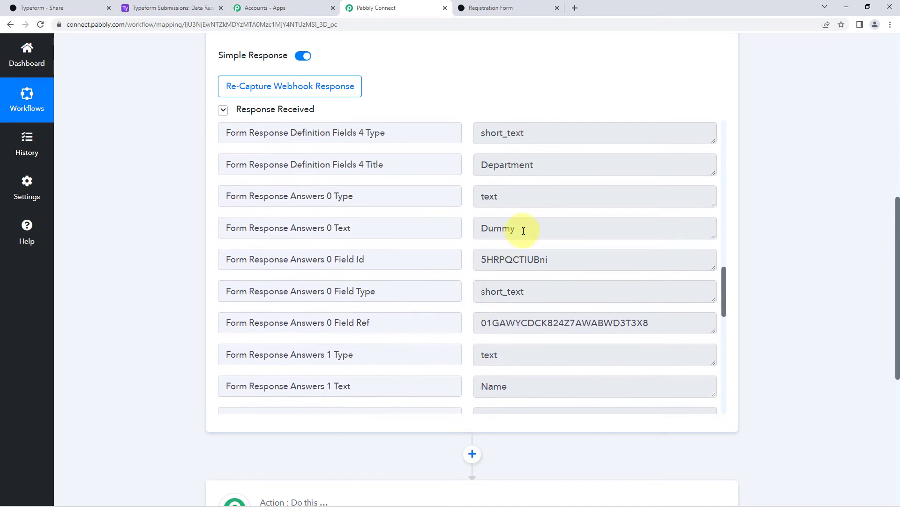
left_click(525, 229)
left_click(478, 199)
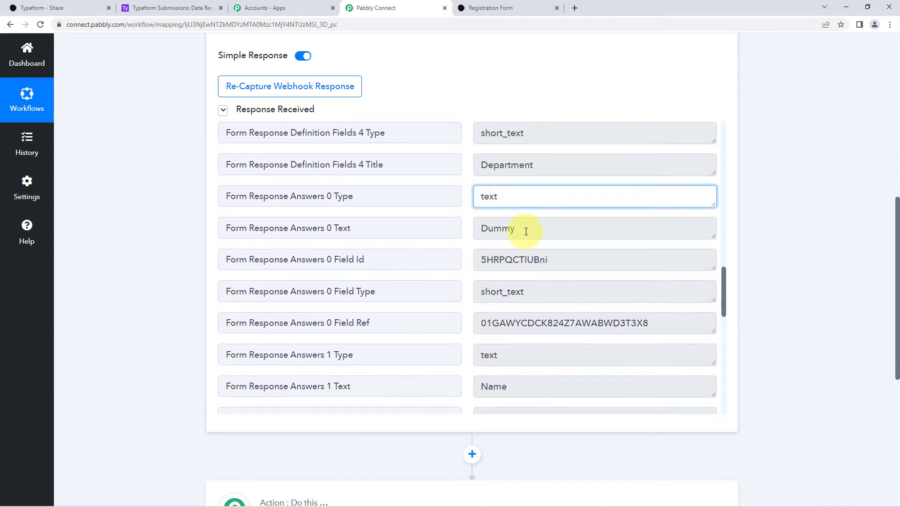
left_click_drag(526, 231, 462, 230)
scroll(523, 260, "down", 2)
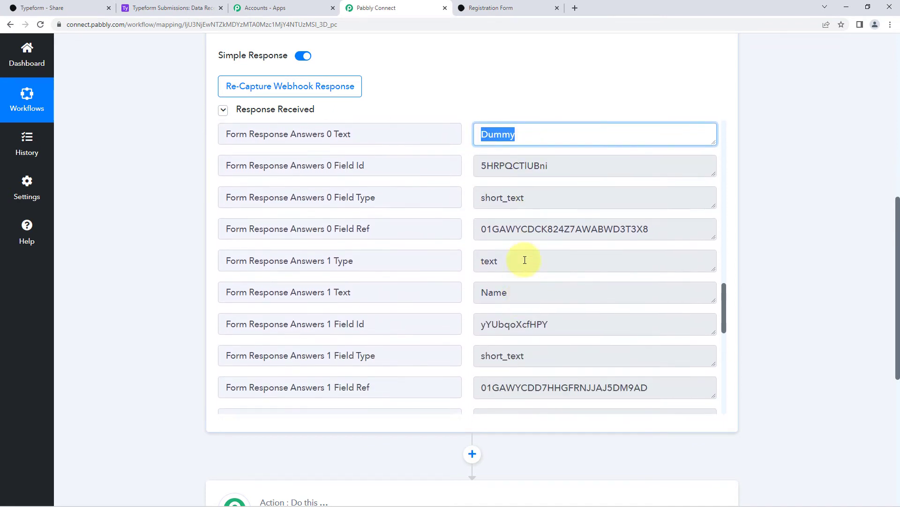
left_click_drag(524, 294, 463, 292)
scroll(464, 295, "down", 4)
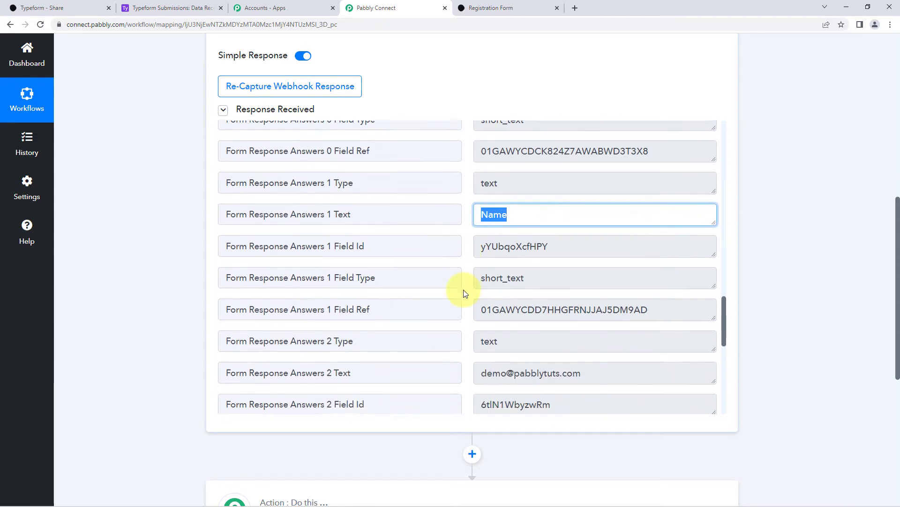
left_click_drag(546, 268, 471, 265)
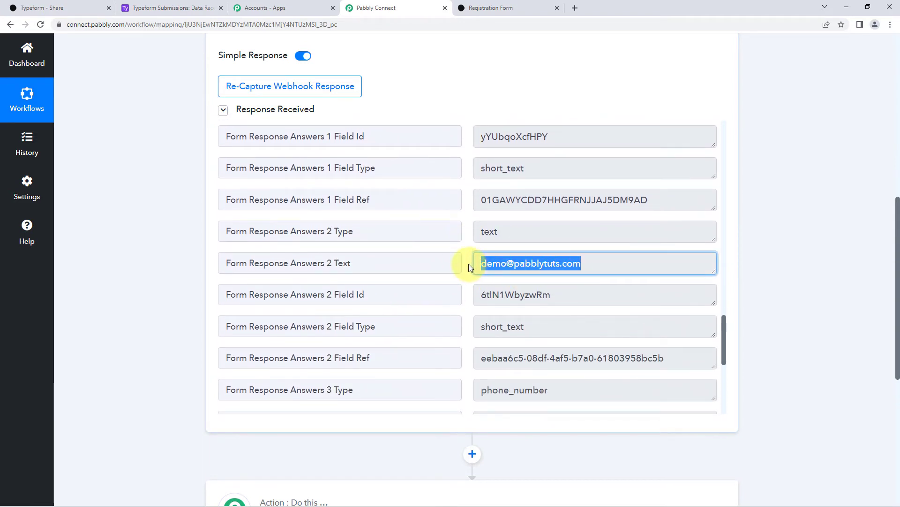
left_click(469, 263)
scroll(469, 264, "down", 3)
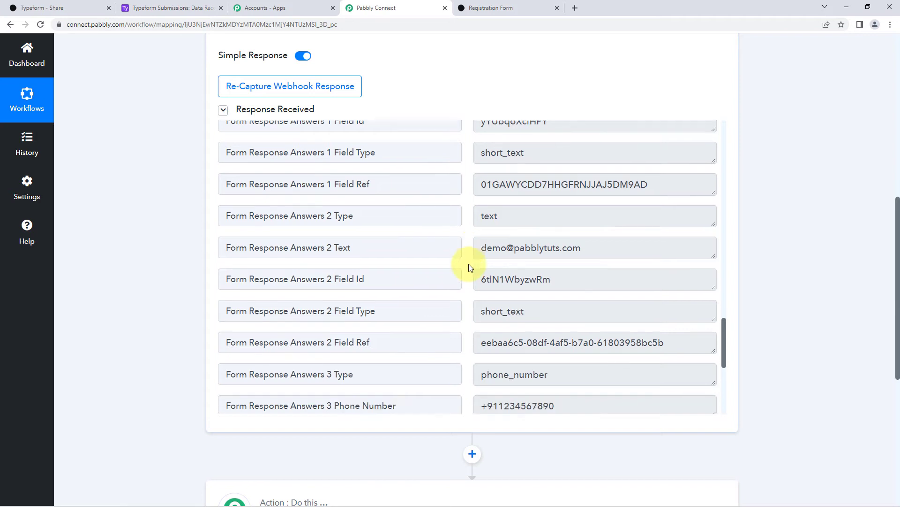
left_click_drag(501, 282, 462, 284)
left_click(463, 283)
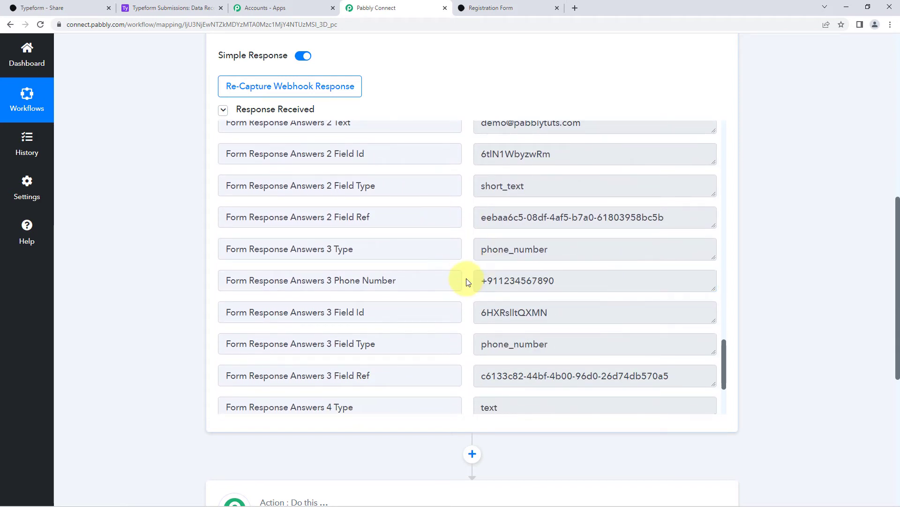
scroll(463, 281, "down", 3)
left_click_drag(531, 291, 460, 296)
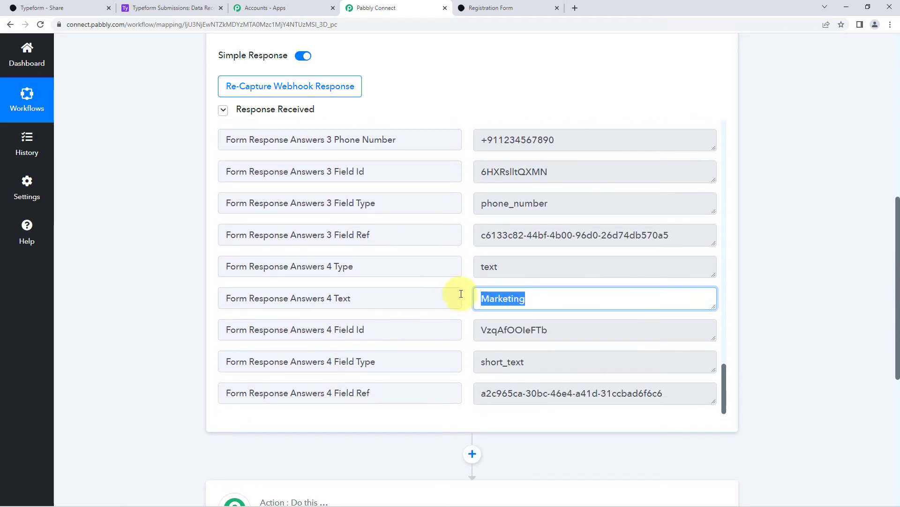
left_click(468, 287)
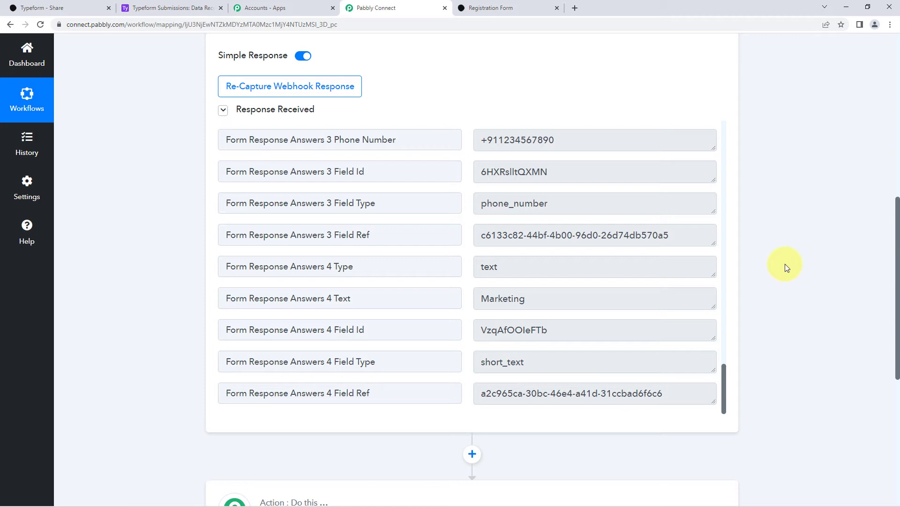
scroll(785, 263, "down", 7)
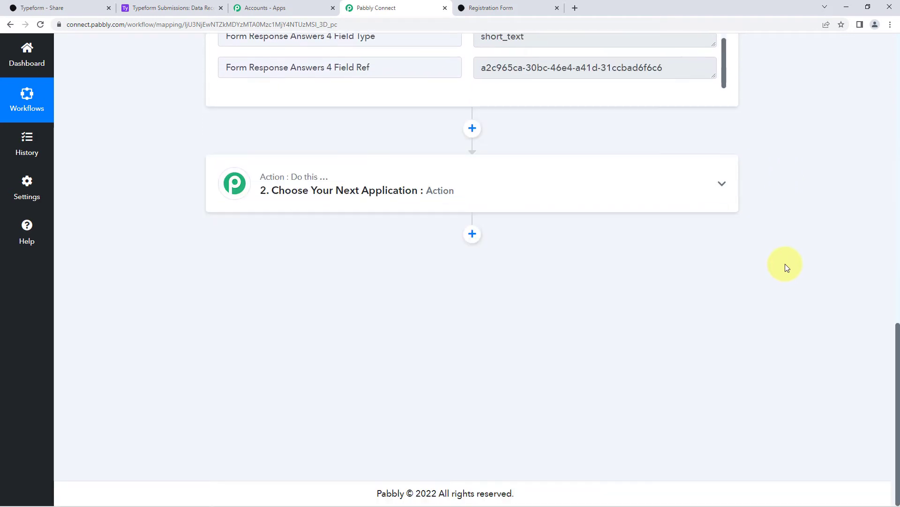
Set the action step to Airtable with the Create Record event and begin linking an account.
left_click(492, 163)
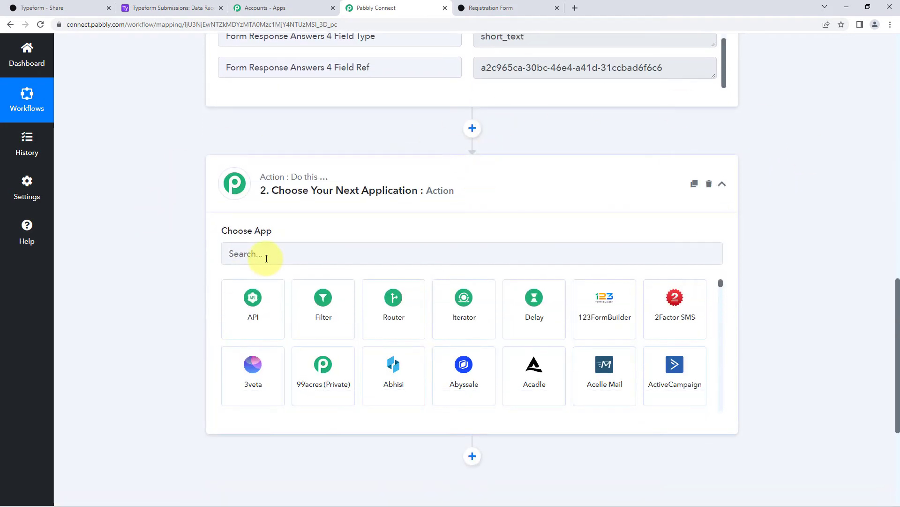
left_click(266, 258)
type("Airtab")
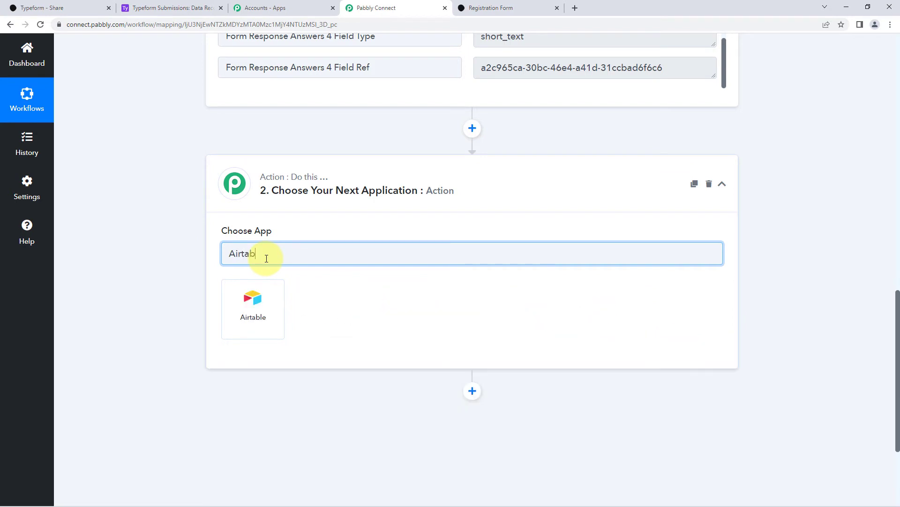
type("le")
left_click(267, 299)
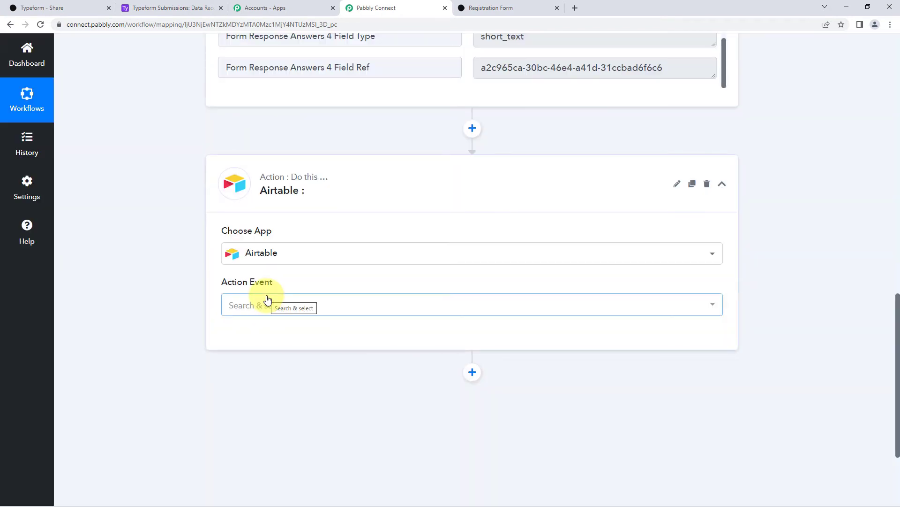
scroll(295, 280, "down", 1)
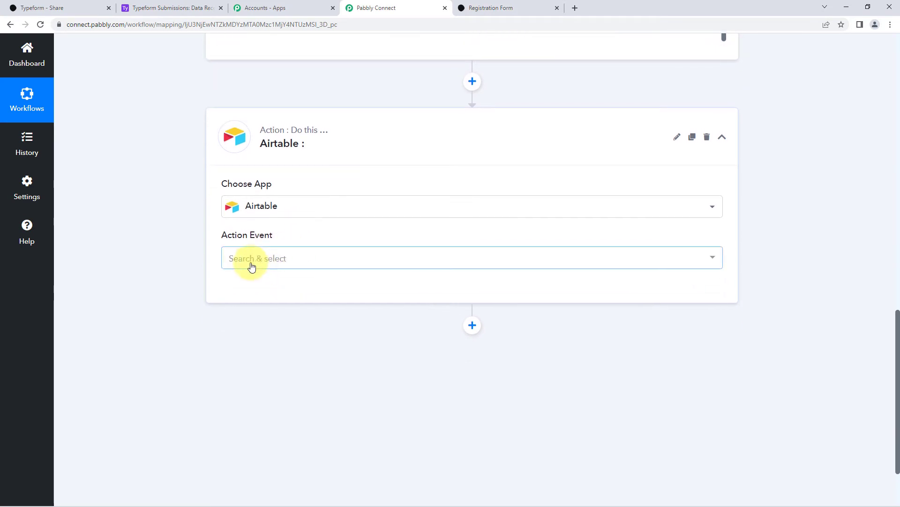
left_click(293, 258)
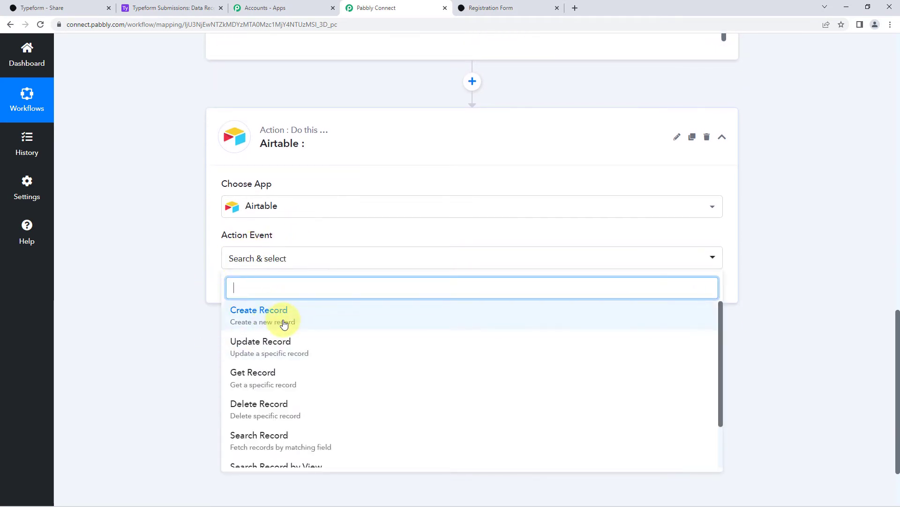
left_click(286, 322)
left_click(257, 299)
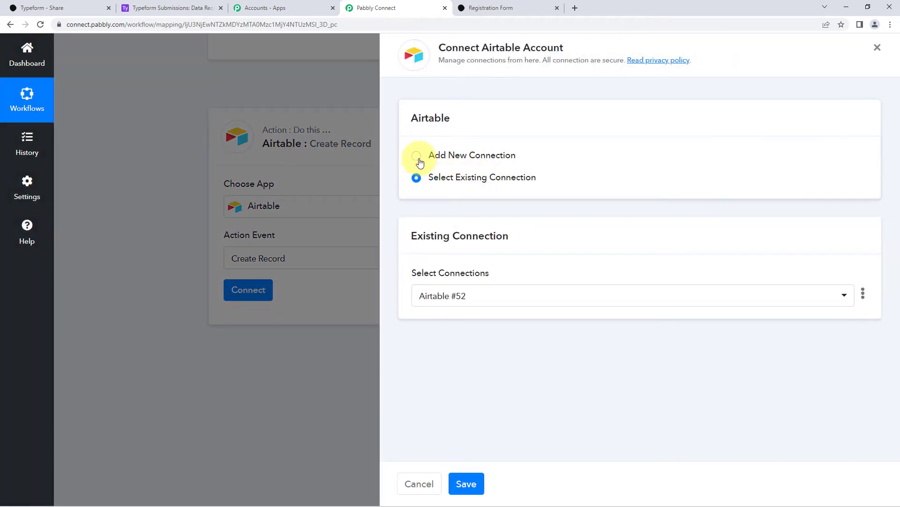
Start a new Airtable connection and switch to the Typeform Submissions base's Data Received table.
left_click(417, 157)
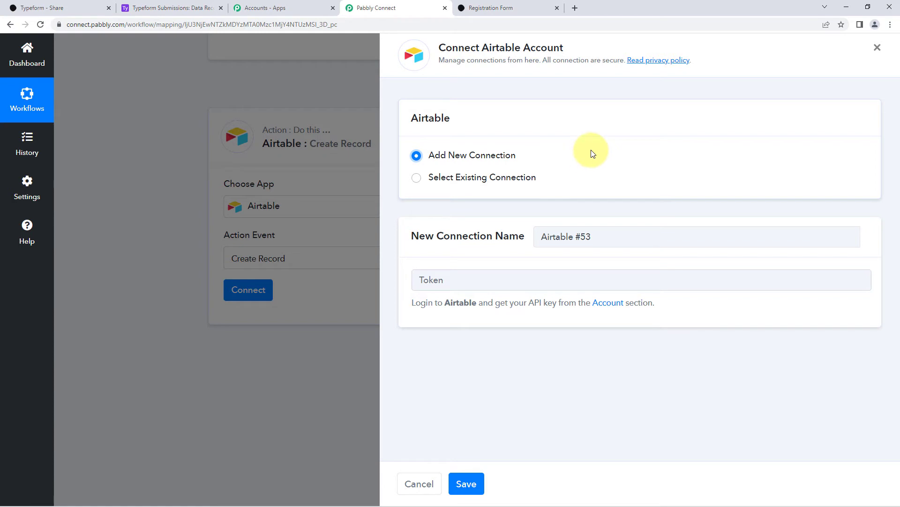
left_click(145, 5)
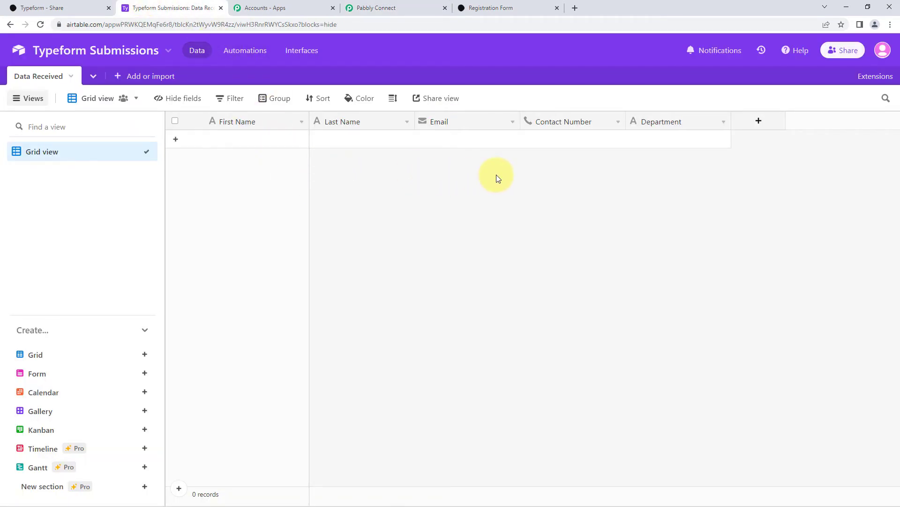
Copy the personal API key from the Airtable account overview and return to Pabbly Connect's Token field.
left_click(883, 51)
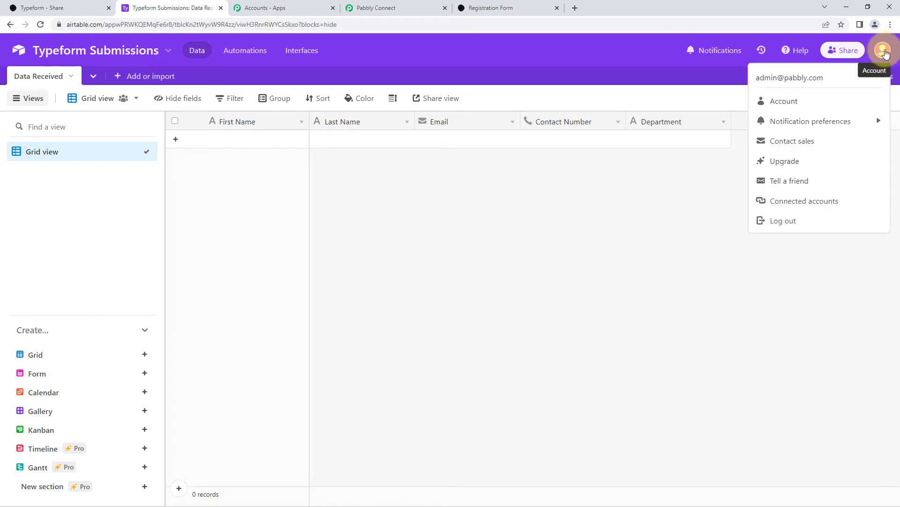
left_click(804, 101)
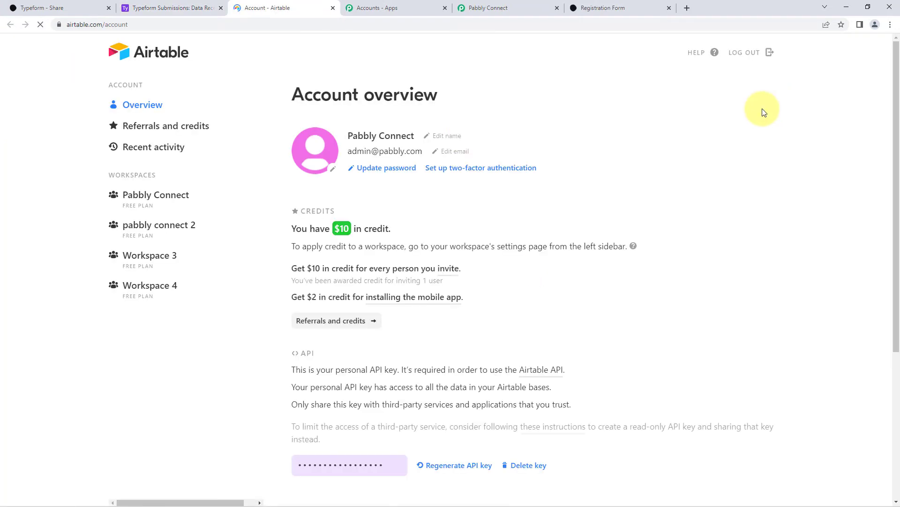
scroll(478, 200, "down", 1)
scroll(478, 199, "down", 3)
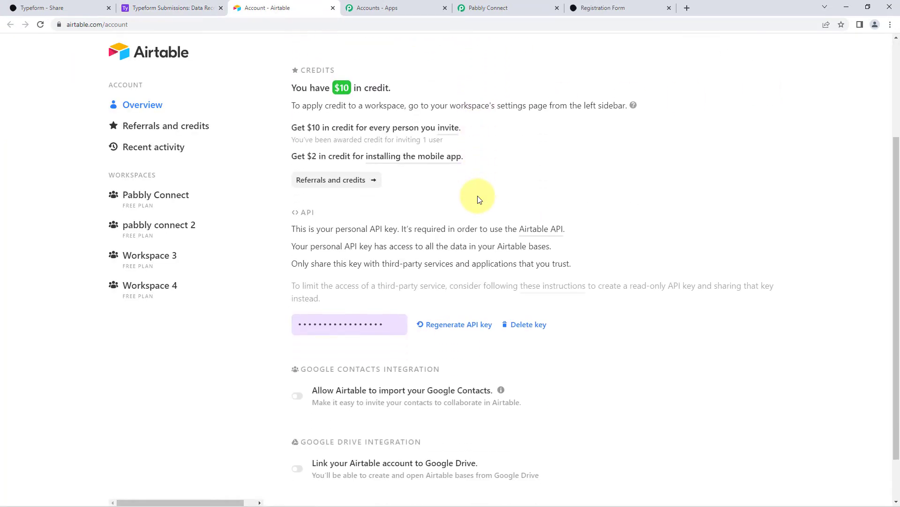
scroll(479, 200, "down", 2)
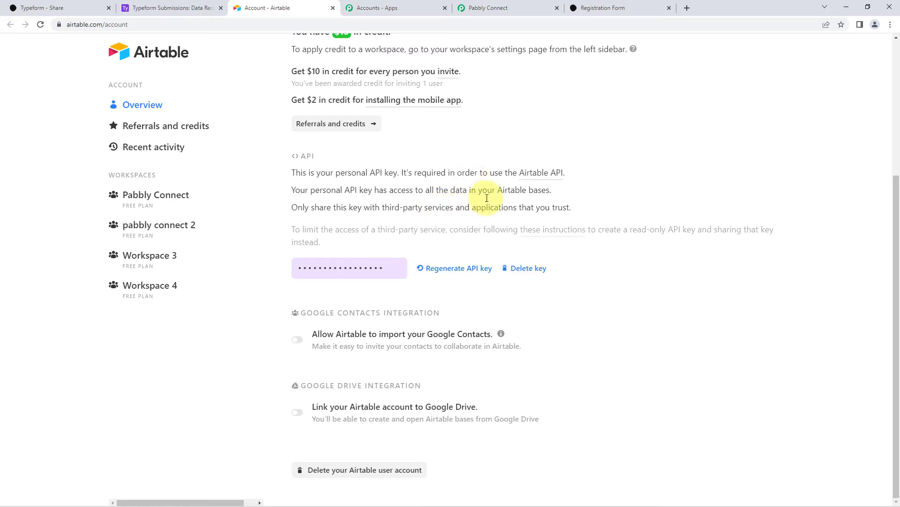
left_click(342, 266)
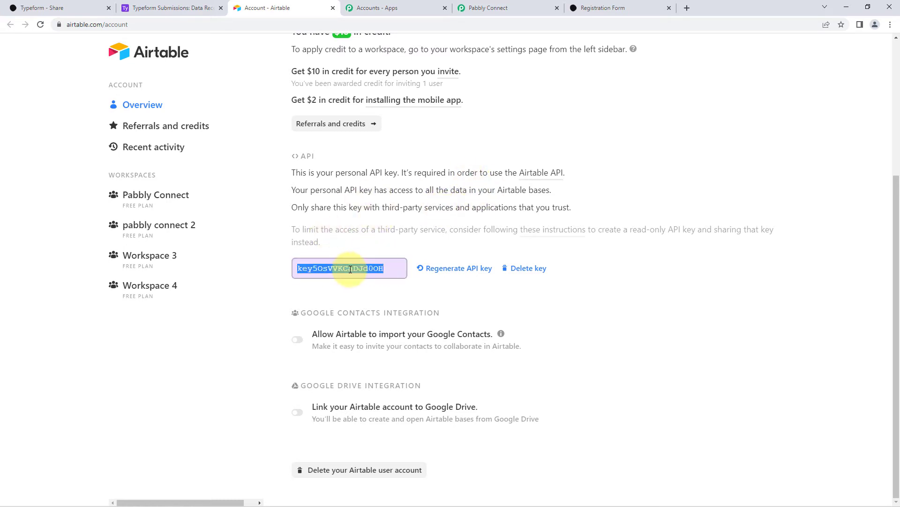
right_click(360, 271)
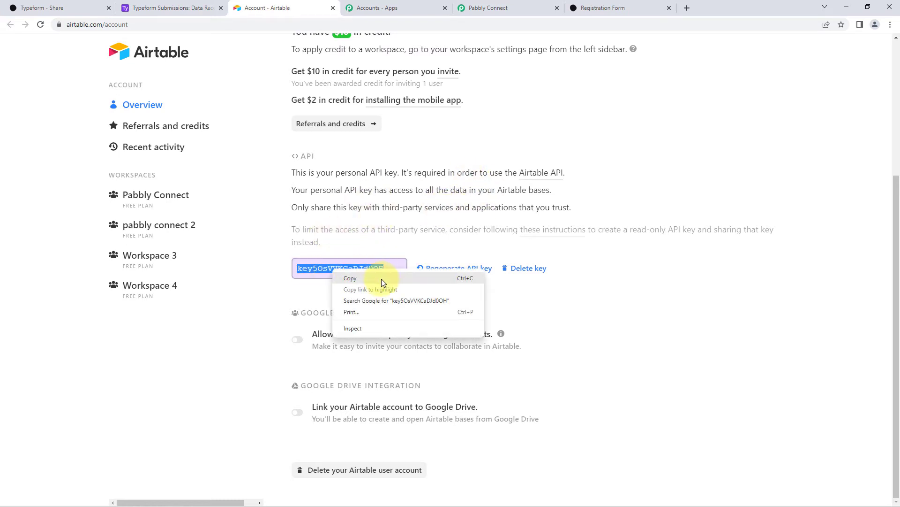
left_click(381, 279)
left_click(321, 227)
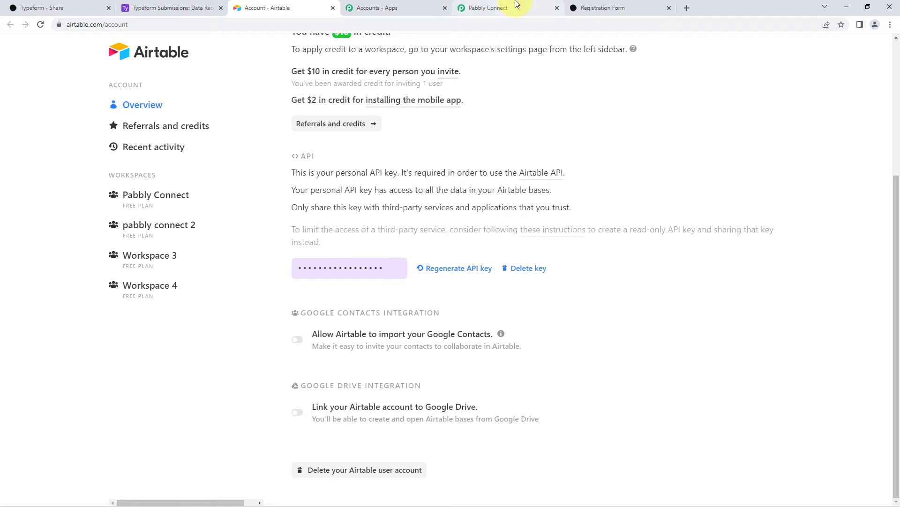
left_click(488, 8)
right_click(433, 284)
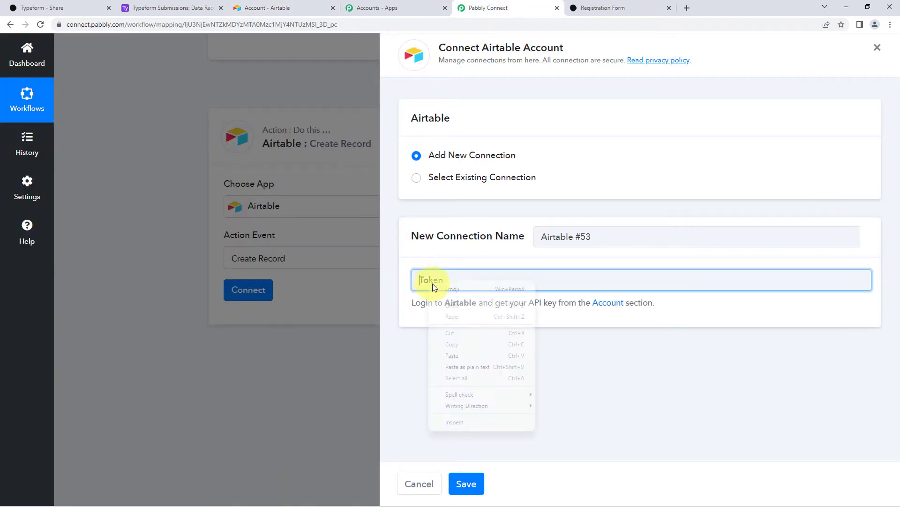
Paste the Airtable API key into the Token field and save the connection.
left_click(452, 355)
left_click(467, 483)
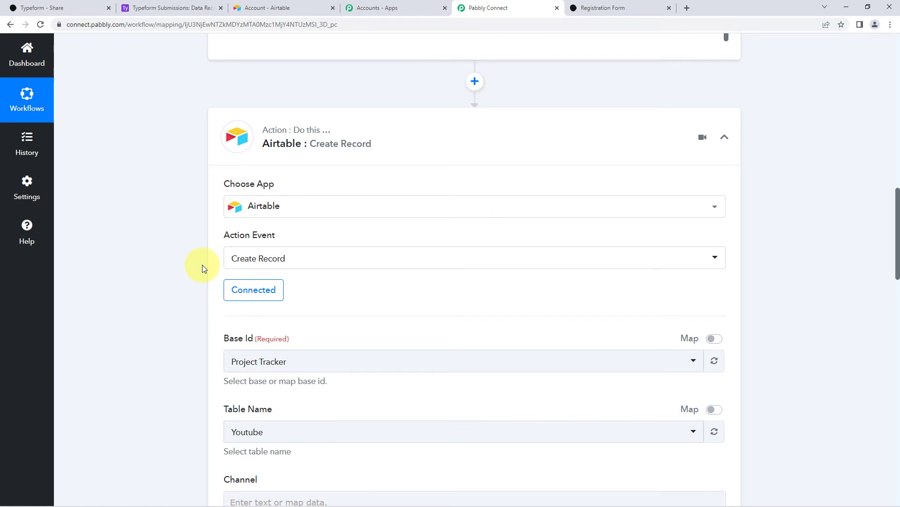
Set the Airtable action's Base Id to Typeform Submissions, searching 'Typ'.
scroll(201, 264, "down", 3)
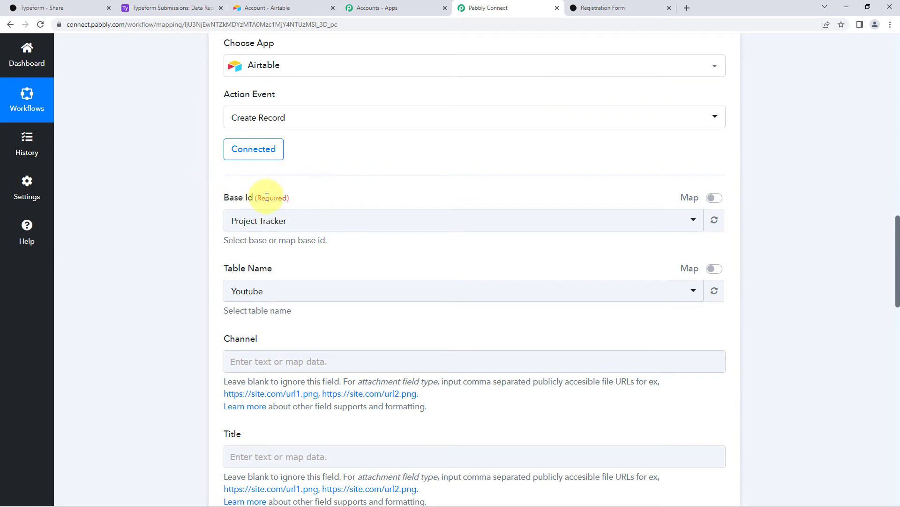
left_click(381, 223)
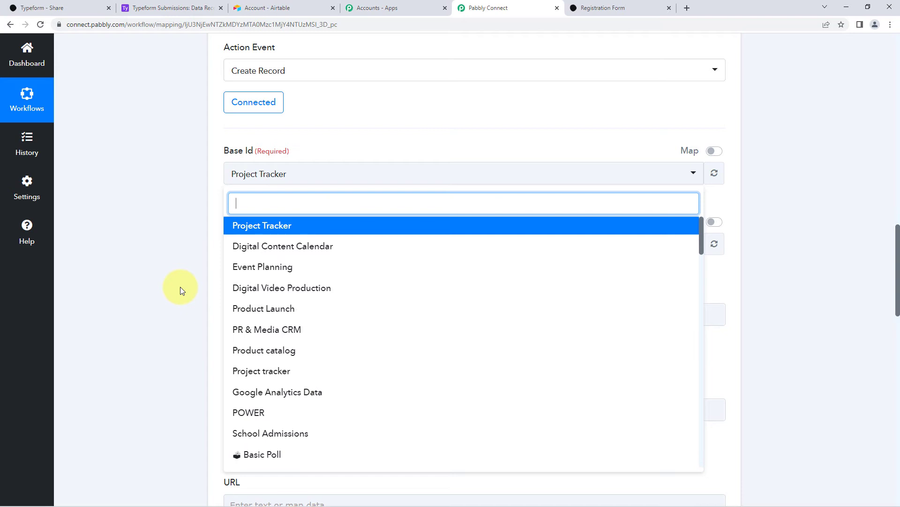
left_click(178, 8)
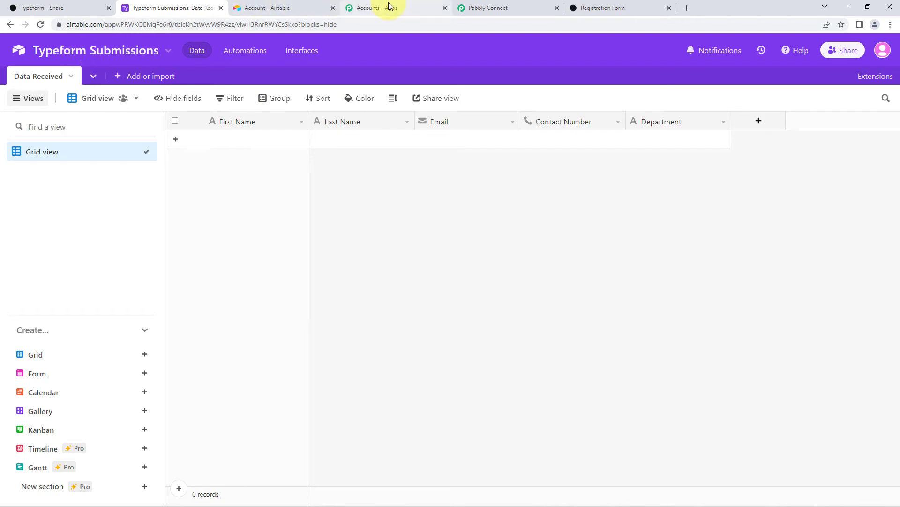
left_click(511, 8)
type("Type")
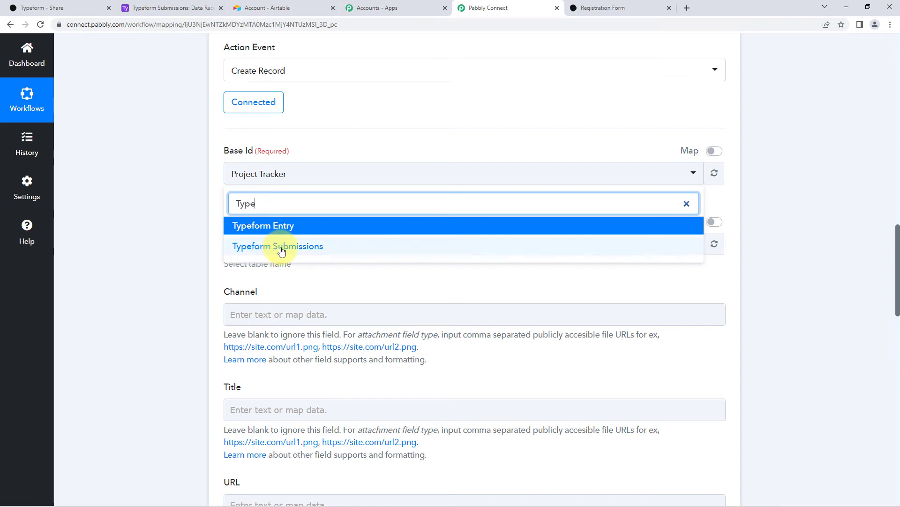
left_click(281, 249)
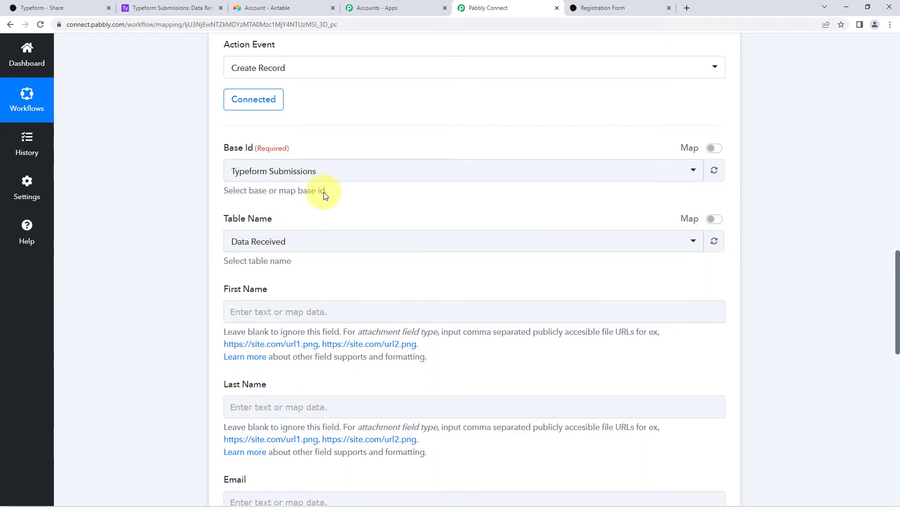
Choose Data Received as the Table Name to reveal the record fields.
scroll(263, 172, "down", 1)
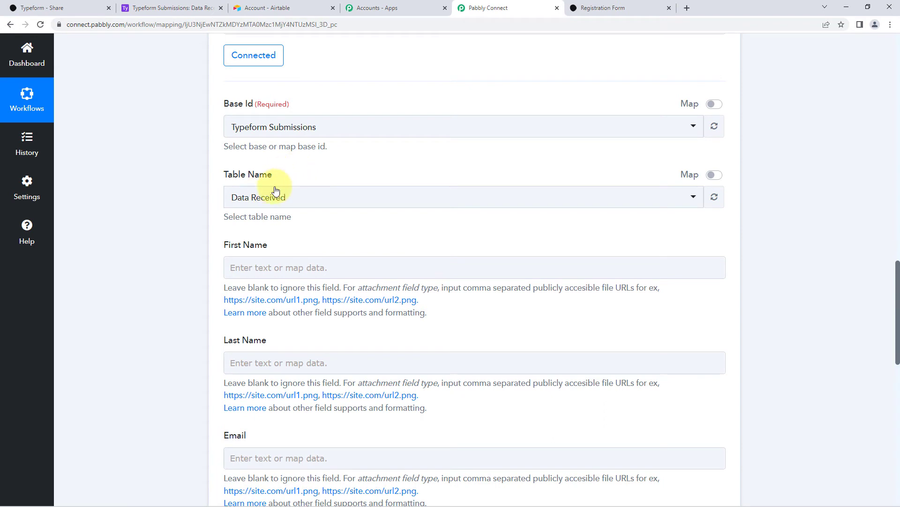
left_click(308, 199)
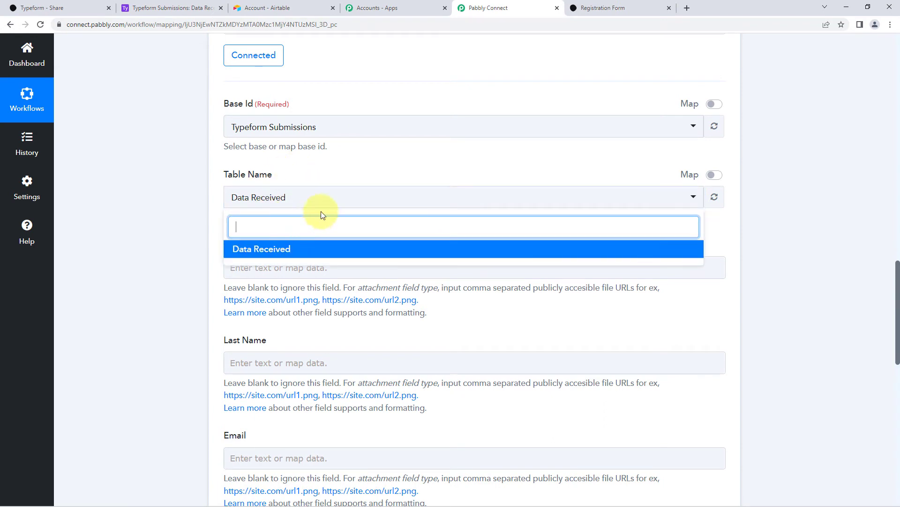
left_click(197, 8)
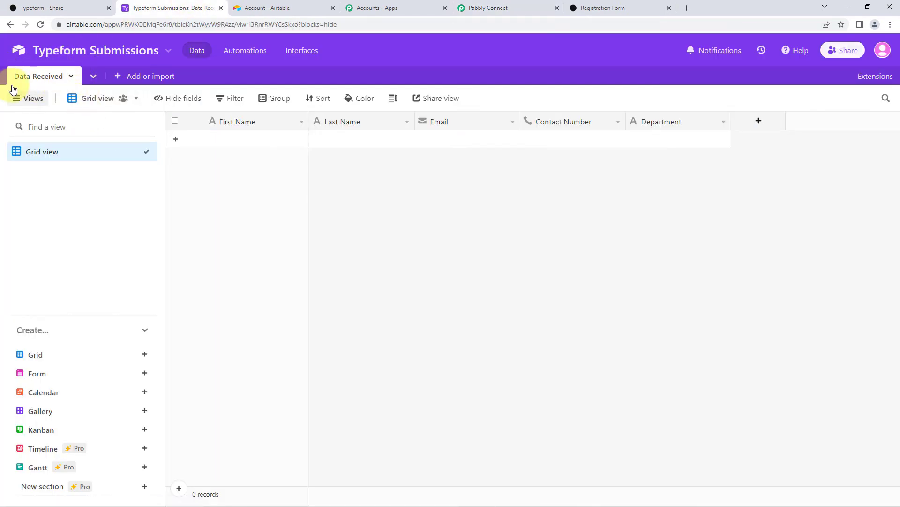
left_click(474, 8)
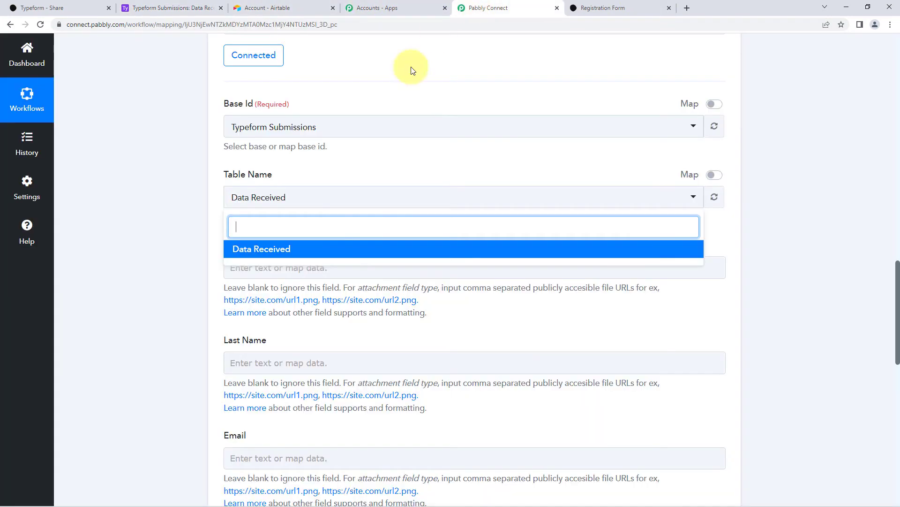
left_click(300, 250)
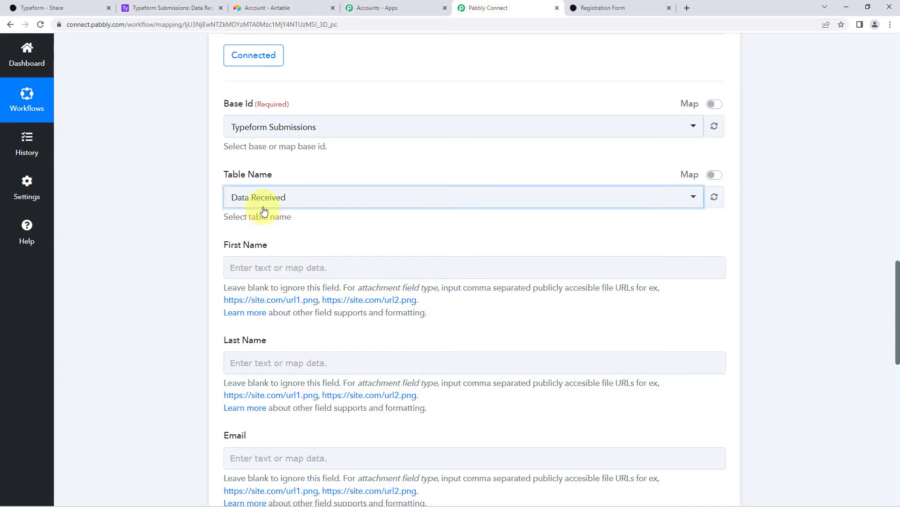
left_click(318, 170)
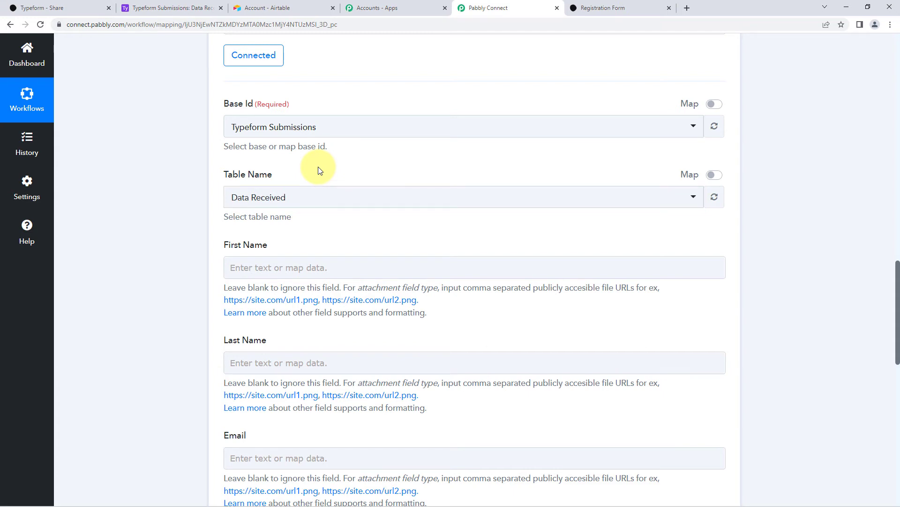
scroll(318, 170, "down", 2)
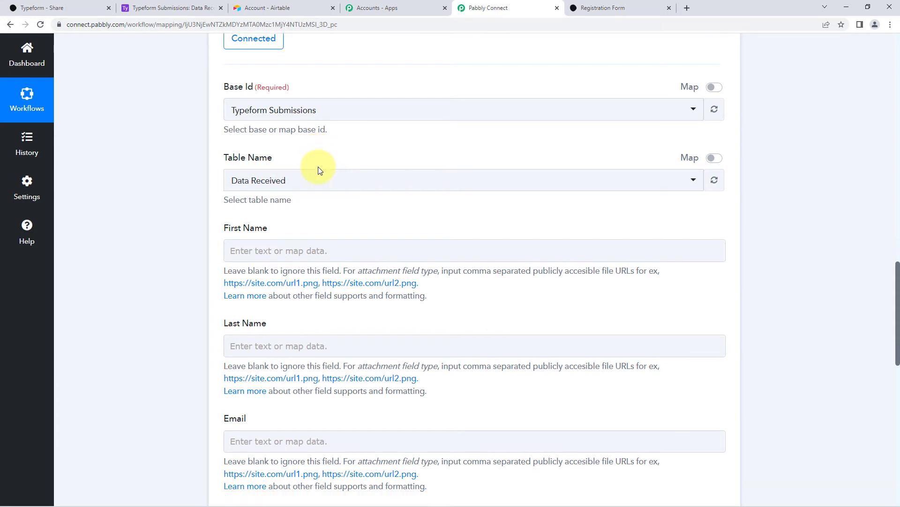
scroll(397, 164, "down", 1)
scroll(274, 201, "down", 3)
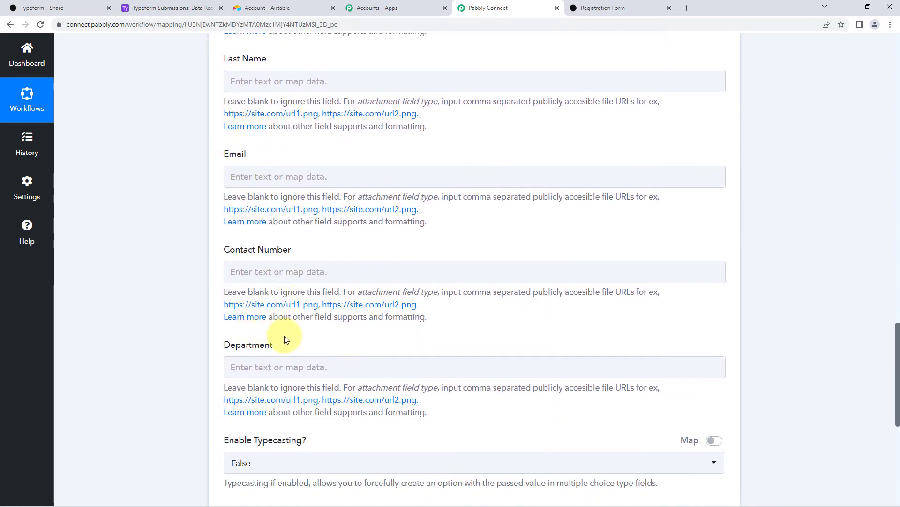
left_click(175, 8)
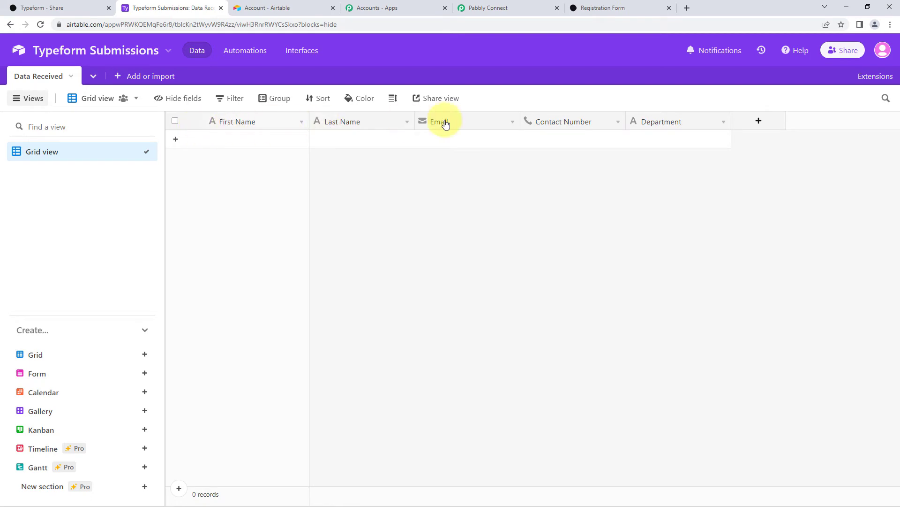
left_click(499, 7)
scroll(275, 167, "up", 4)
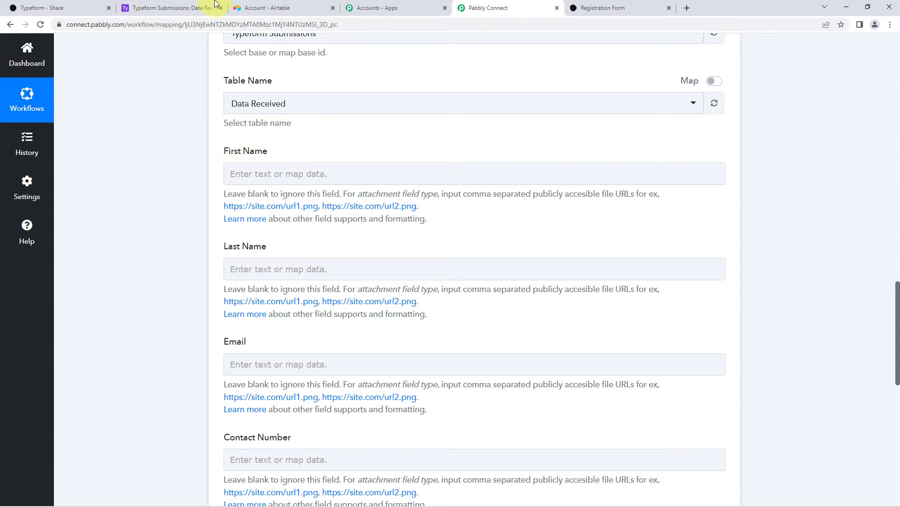
left_click(252, 173)
left_click(174, 8)
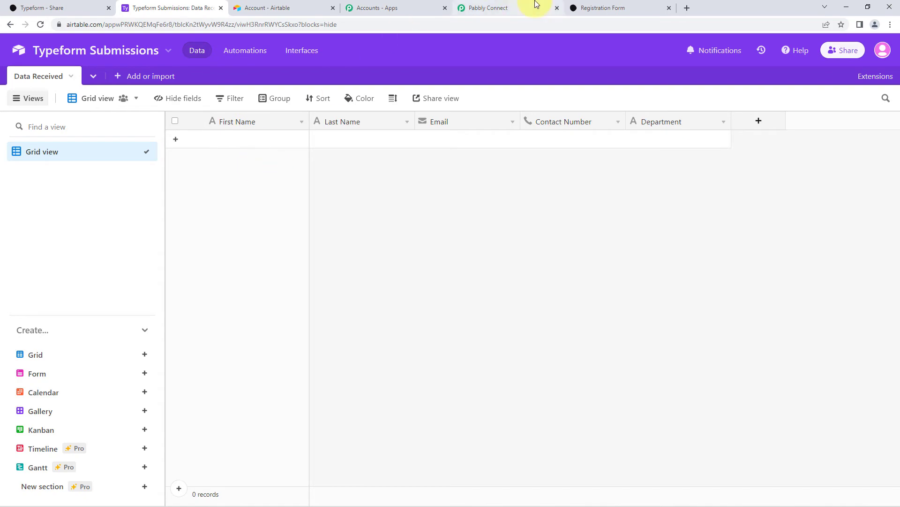
left_click(520, 7)
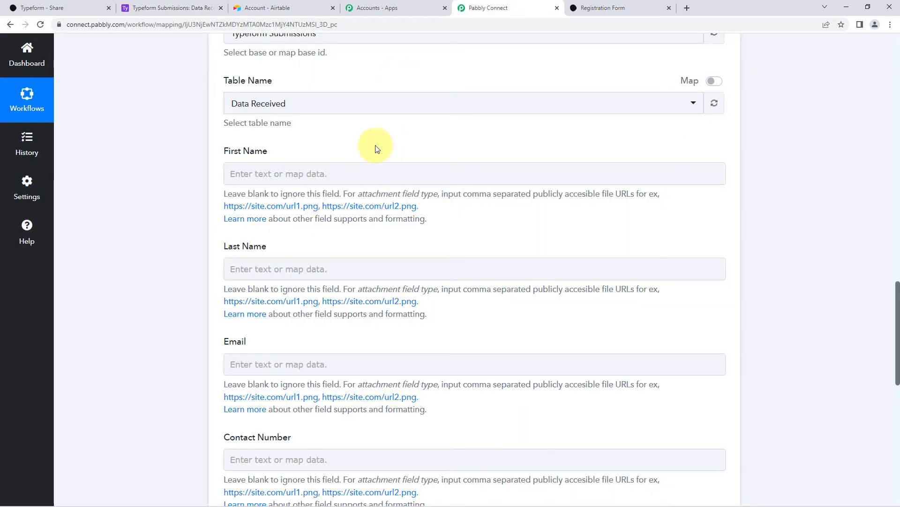
scroll(377, 149, "up", 15)
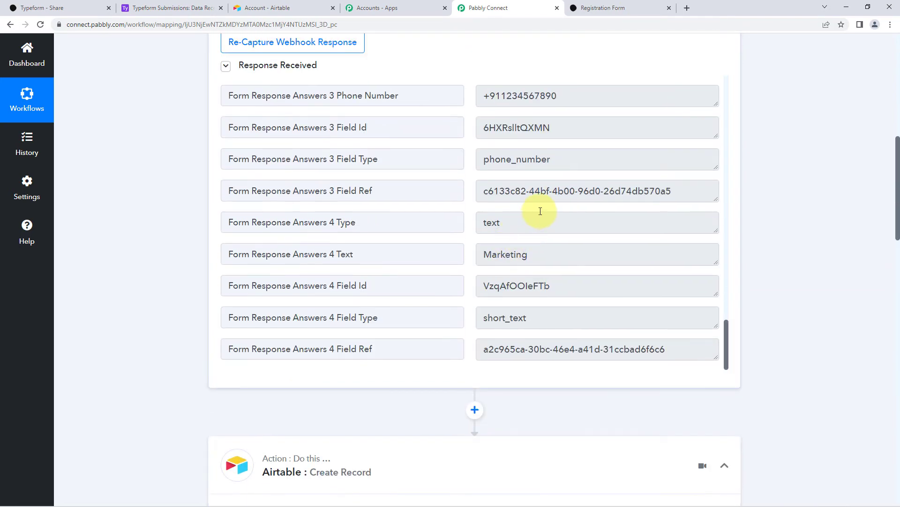
scroll(523, 209, "up", 6)
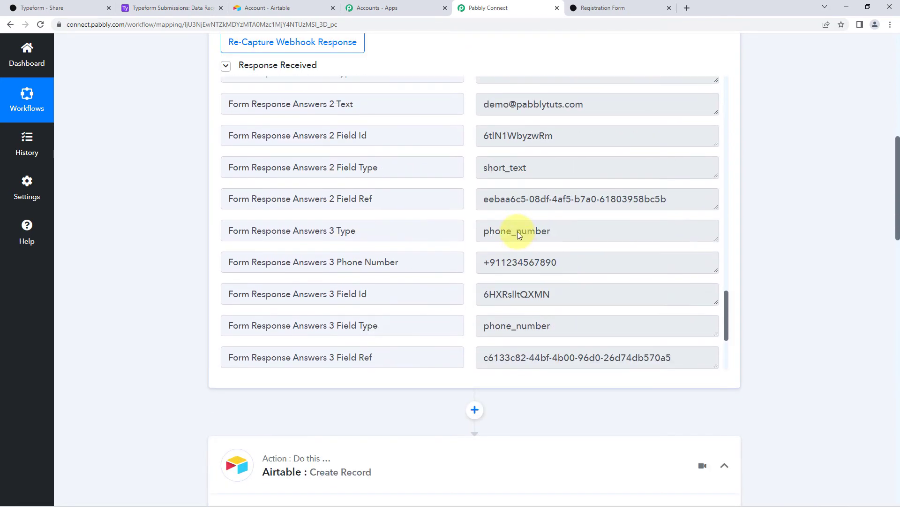
scroll(471, 230, "up", 4)
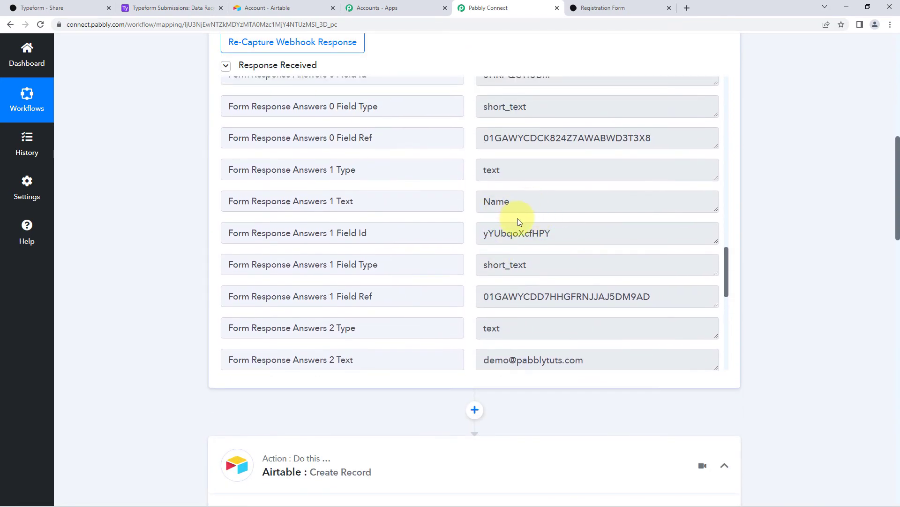
scroll(519, 221, "up", 5)
left_click(486, 183)
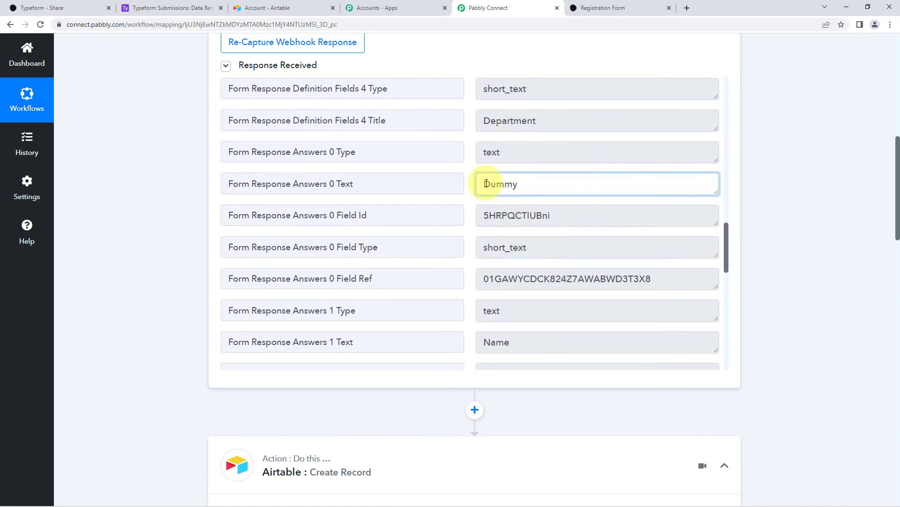
double_click(486, 183)
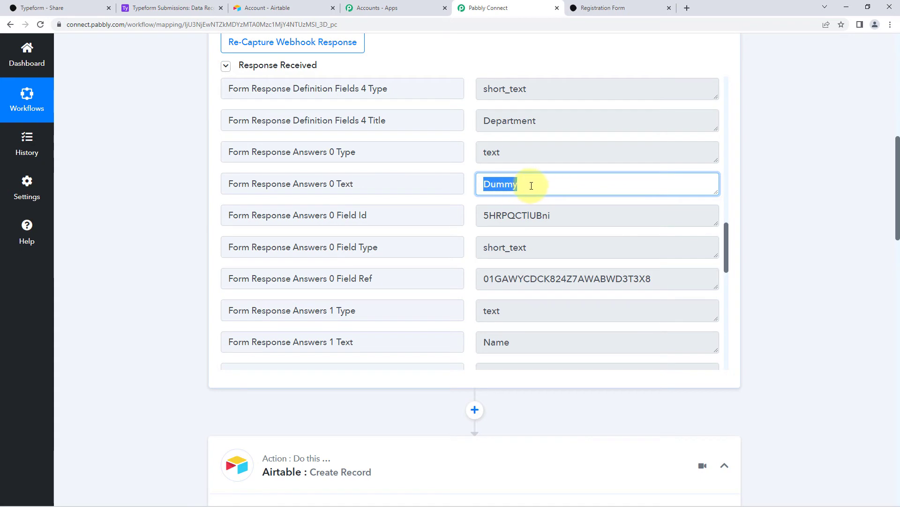
left_click(532, 186)
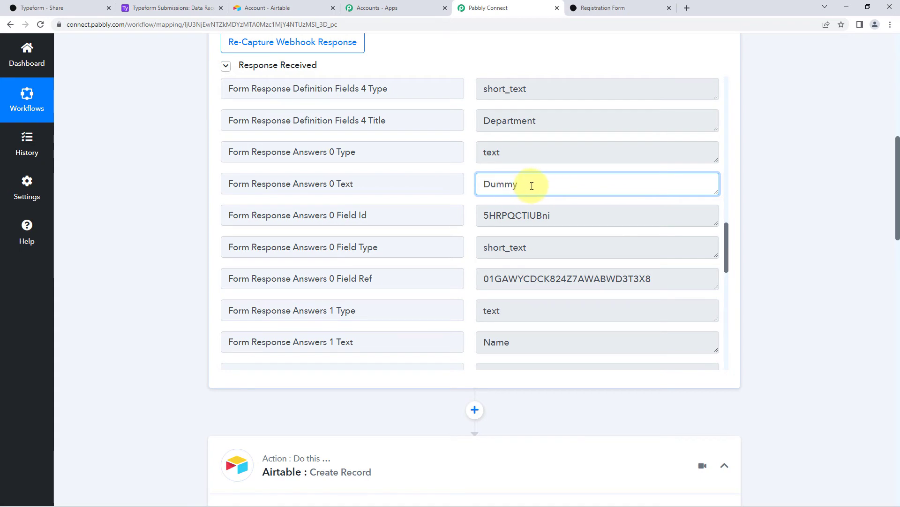
left_click(739, 201)
scroll(744, 199, "down", 8)
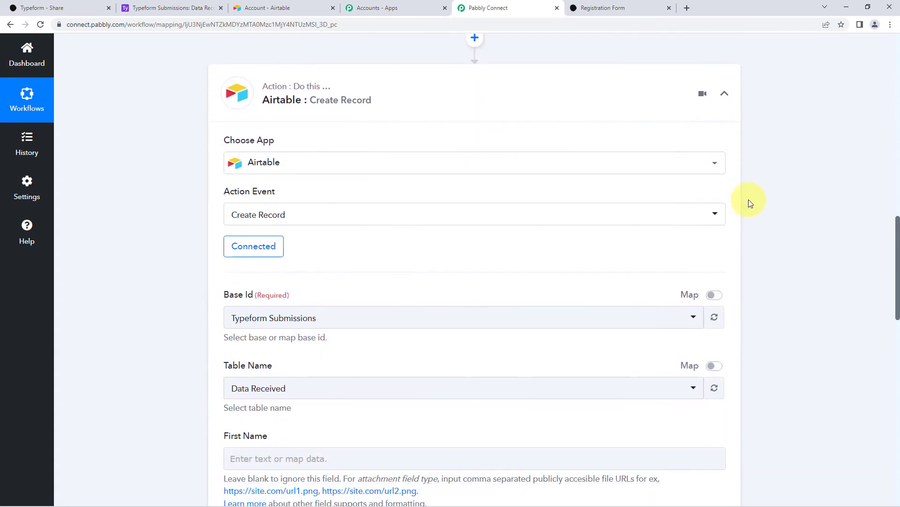
Map First Name to the Typeform answer 'Form Response Answers 0 Text : Dummy'.
scroll(749, 201, "down", 5)
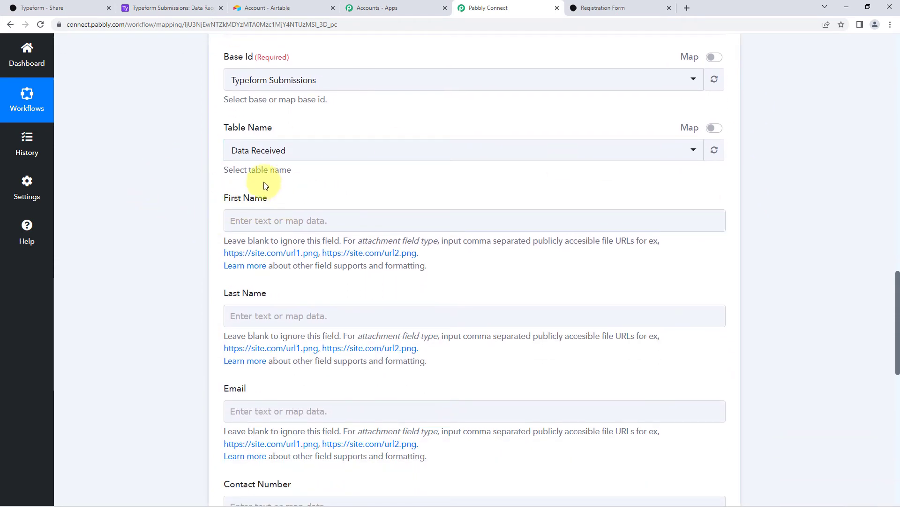
left_click(234, 220)
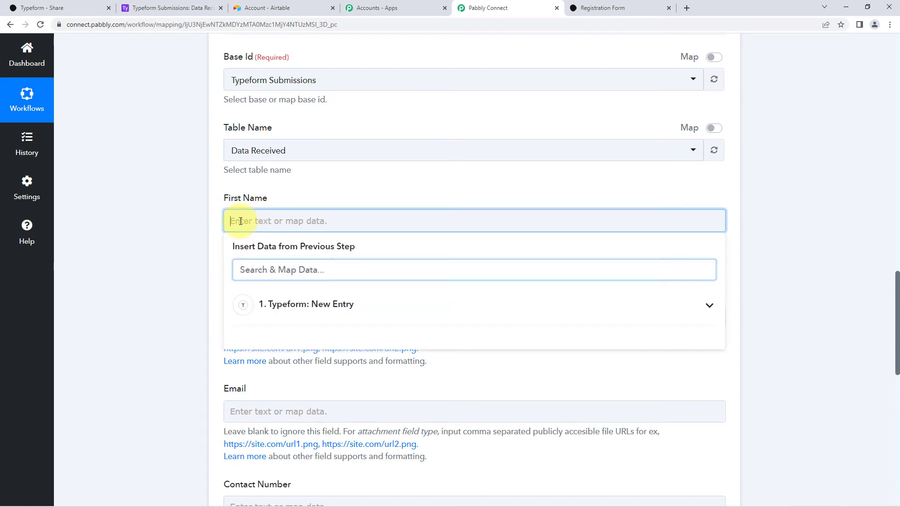
left_click(337, 305)
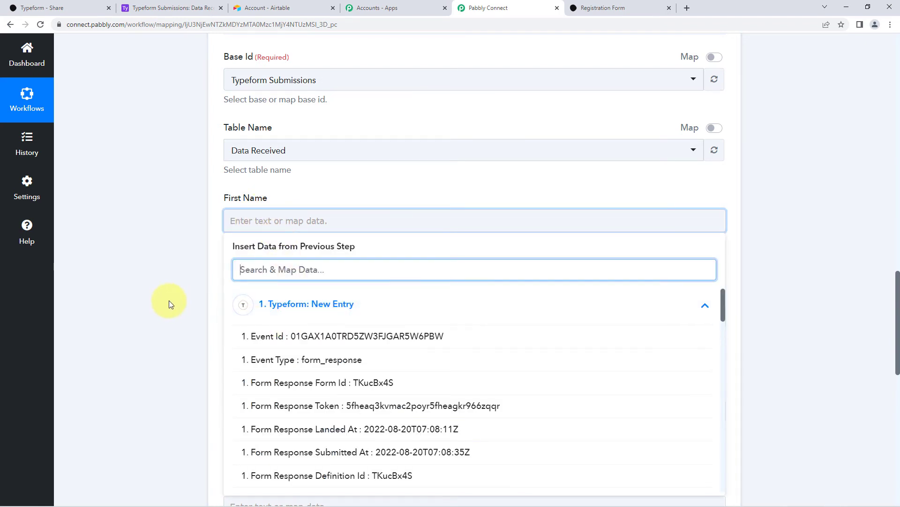
scroll(169, 303, "down", 1)
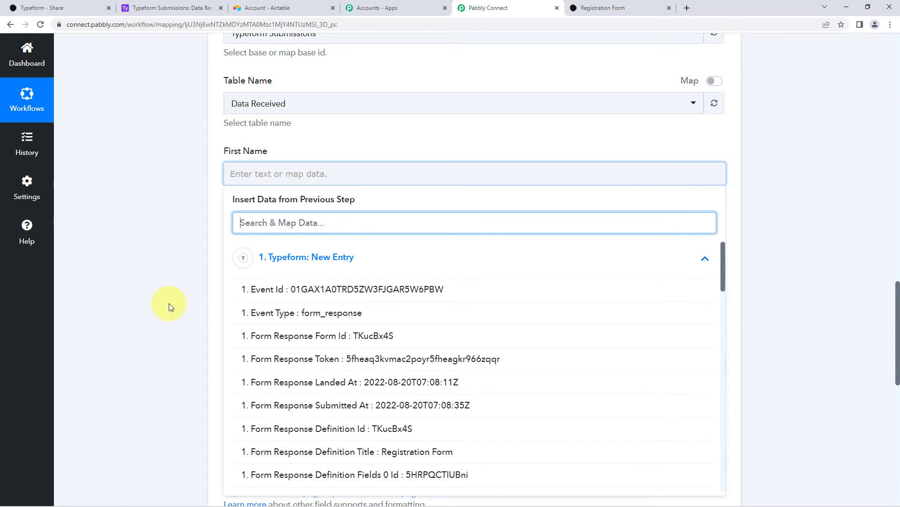
scroll(347, 332, "down", 5)
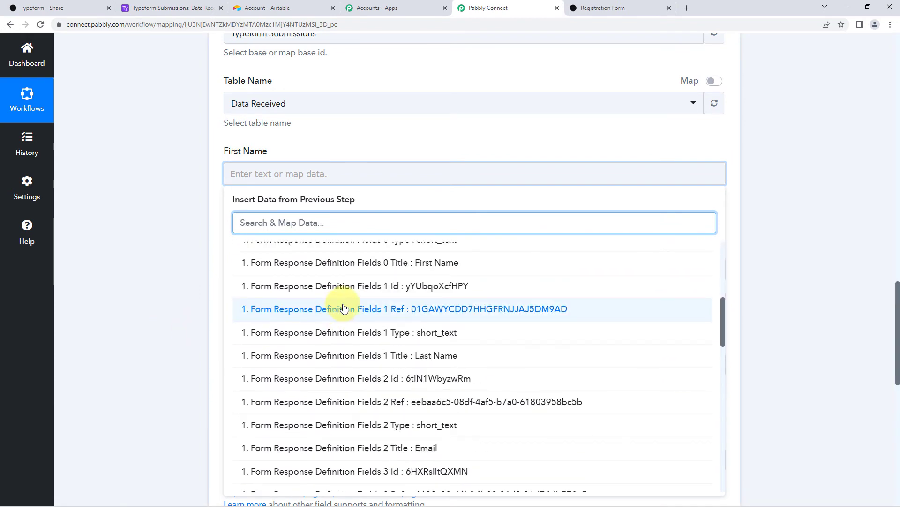
scroll(351, 319, "down", 4)
scroll(403, 296, "down", 4)
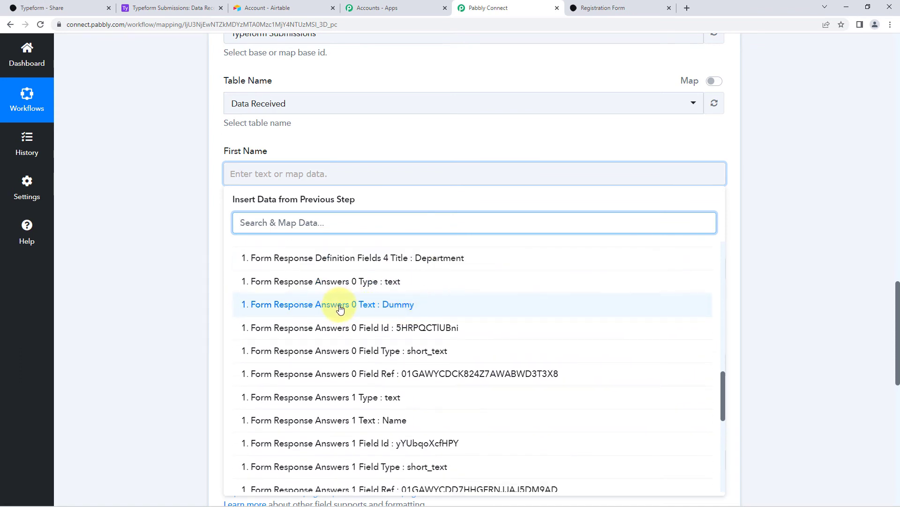
left_click(384, 311)
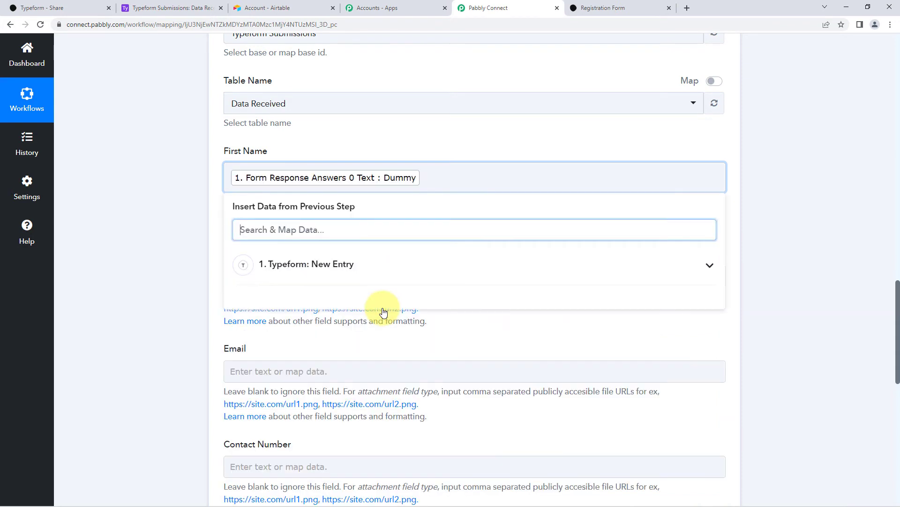
left_click(121, 239)
scroll(146, 241, "down", 1)
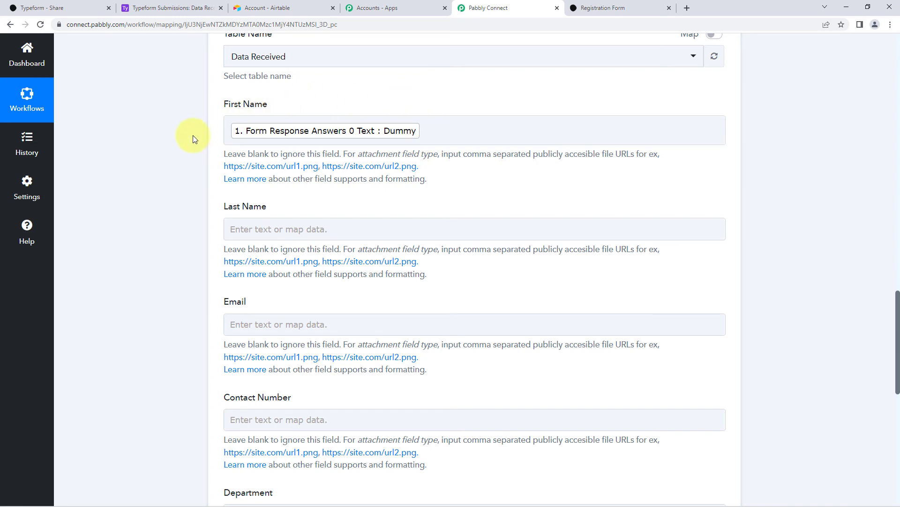
scroll(193, 135, "down", 1)
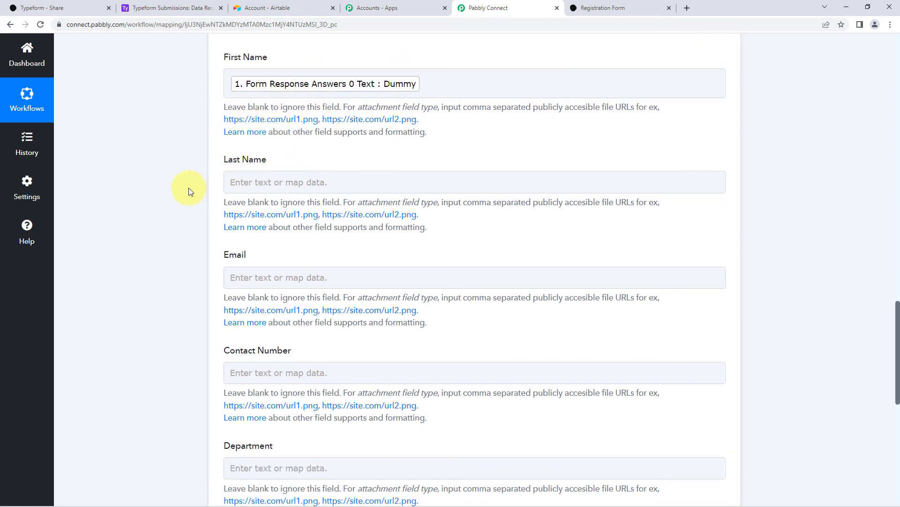
scroll(178, 150, "down", 1)
Map Last Name to the Typeform answer 'Form Response Answers 1 Text : Name'.
left_click(281, 136)
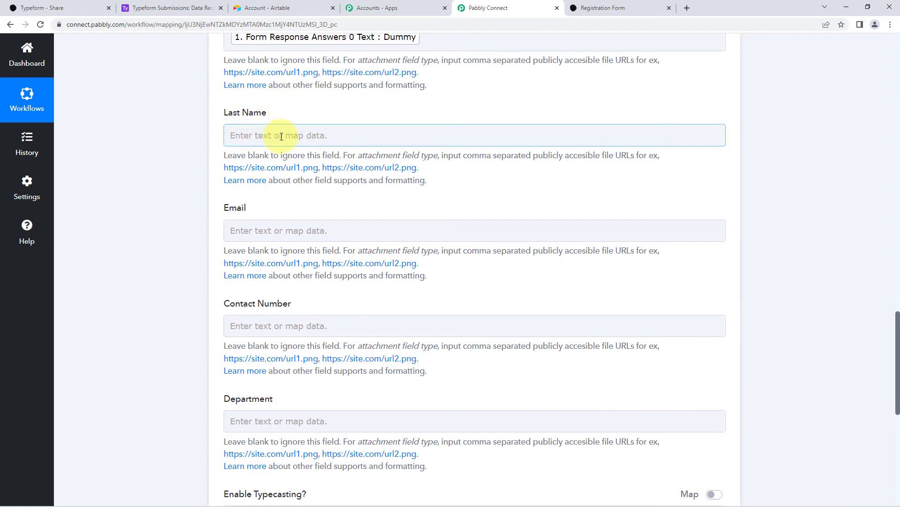
left_click(253, 135)
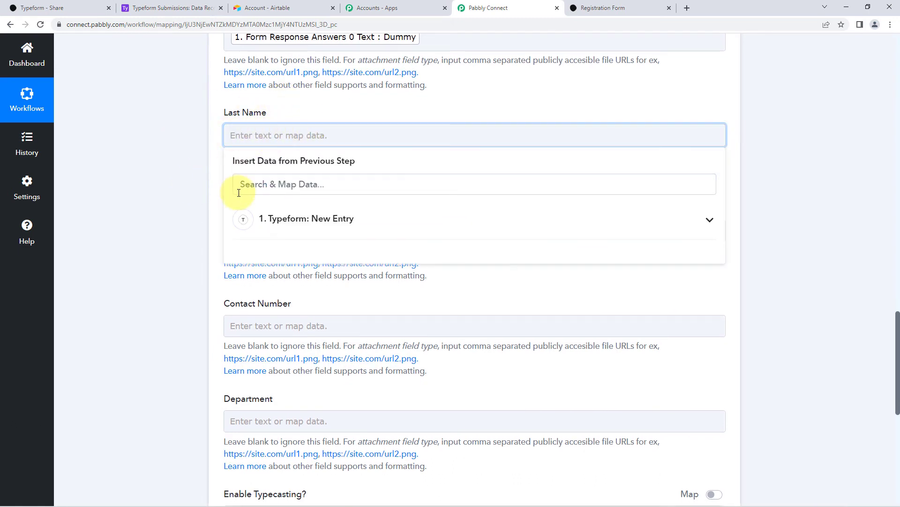
left_click(317, 217)
scroll(375, 300, "down", 15)
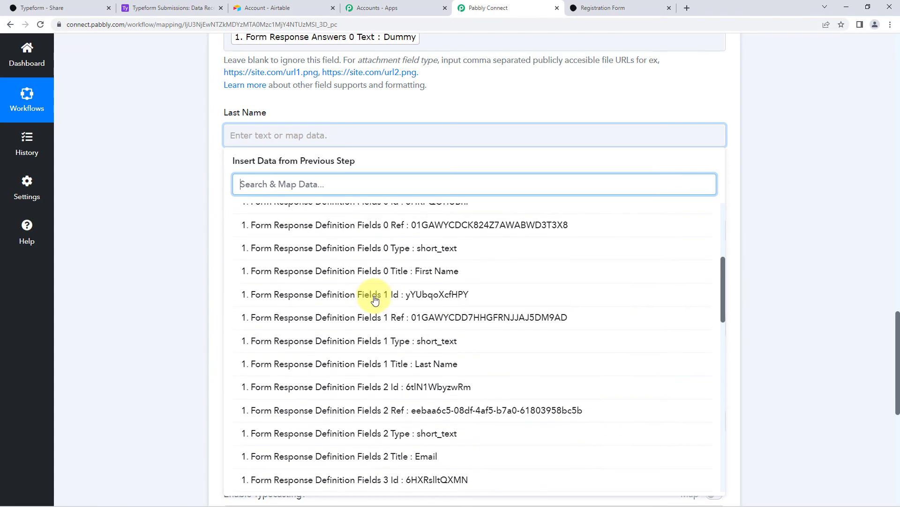
scroll(374, 300, "down", 5)
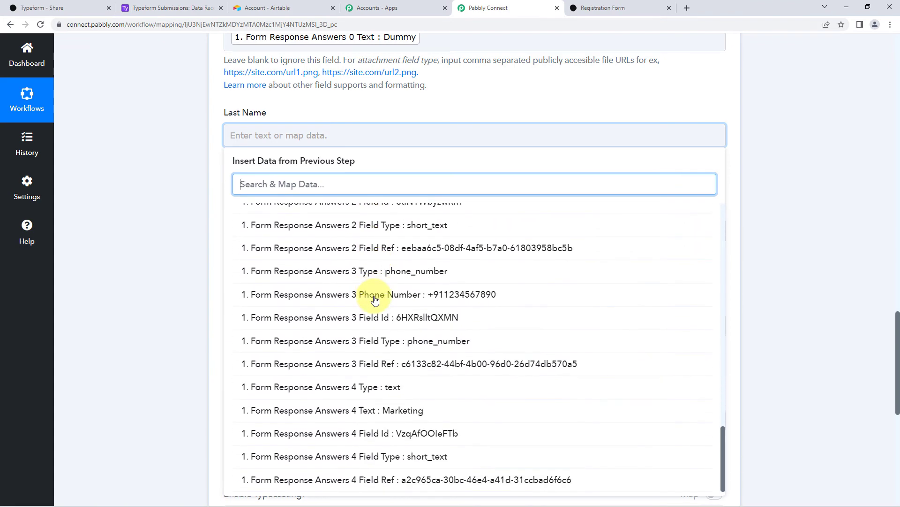
scroll(409, 282, "up", 3)
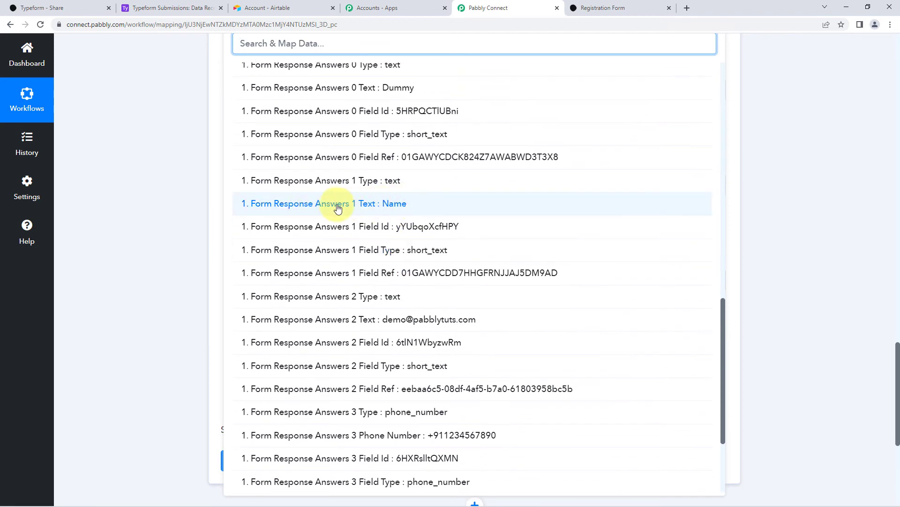
left_click(331, 207)
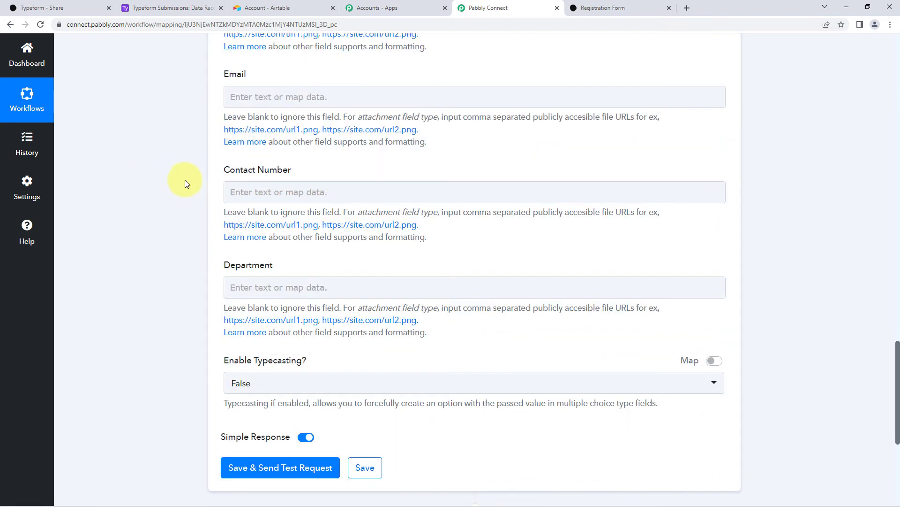
scroll(185, 179, "up", 3)
Map the Email field to Typeform 'Form Response Answers 2 Text'.
left_click(280, 237)
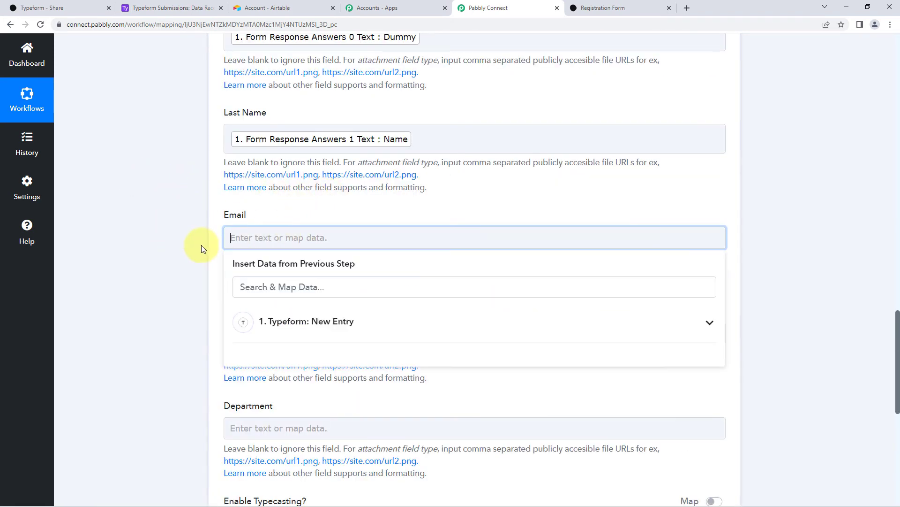
scroll(201, 247, "down", 2)
left_click(311, 227)
scroll(305, 316, "down", 20)
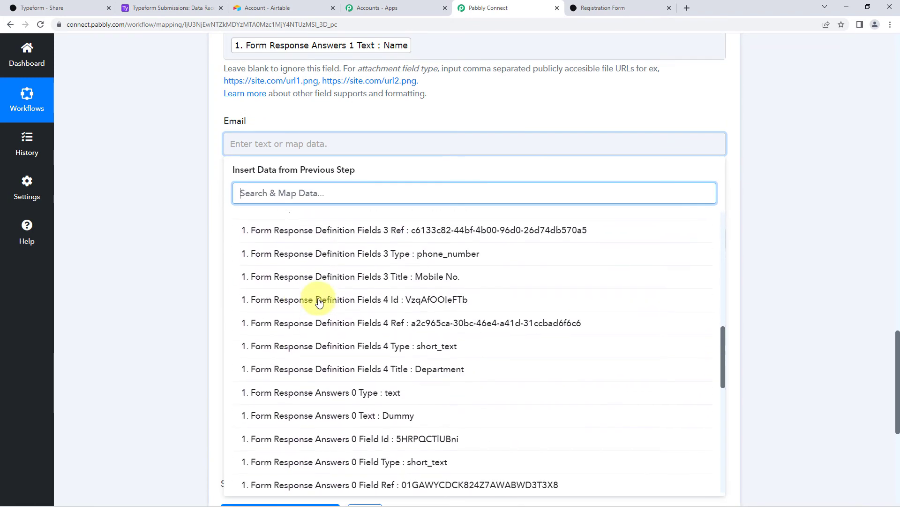
scroll(324, 301, "up", 1)
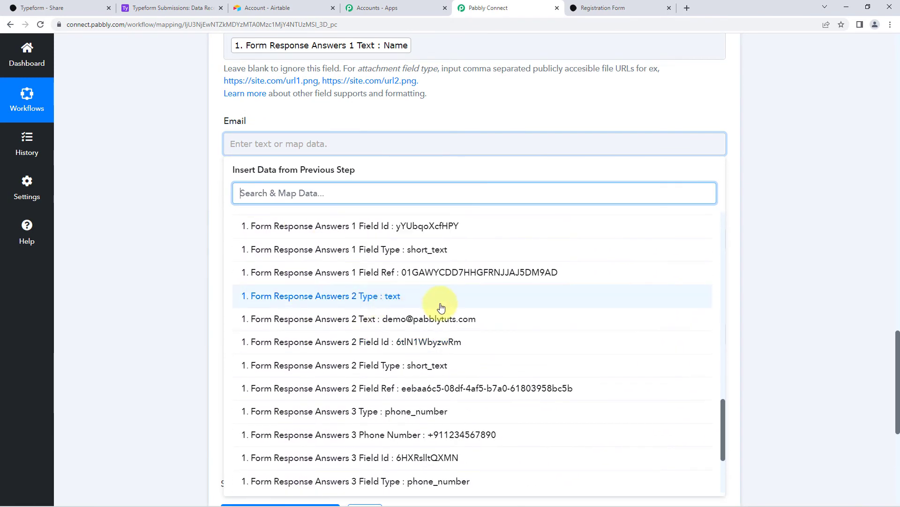
left_click(353, 319)
left_click(199, 280)
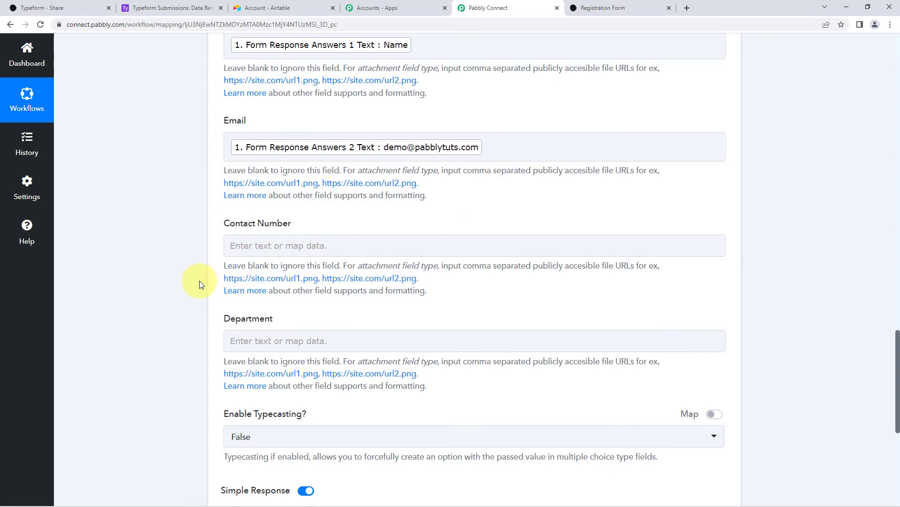
scroll(199, 280, "down", 2)
Map Contact Number to Typeform 'Form Response Answers 3 Phone Number'.
left_click(331, 154)
left_click(316, 234)
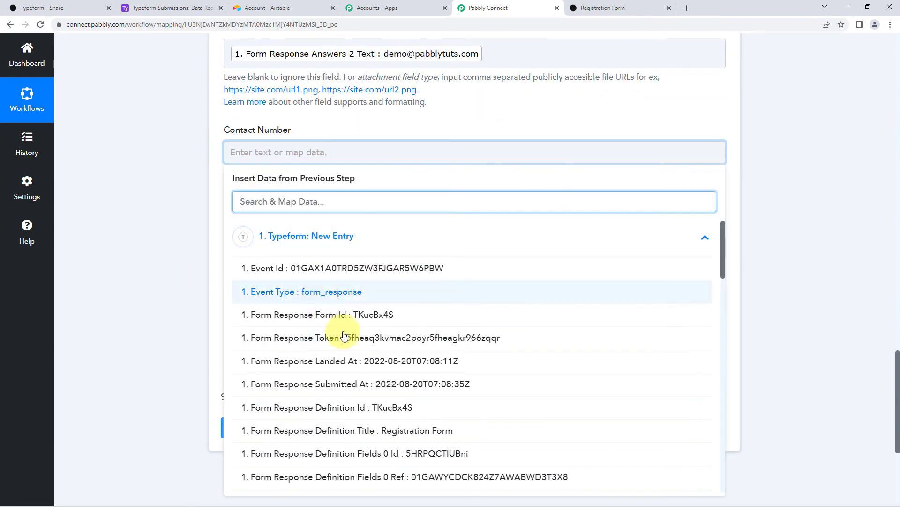
scroll(382, 336, "down", 6)
scroll(383, 338, "down", 12)
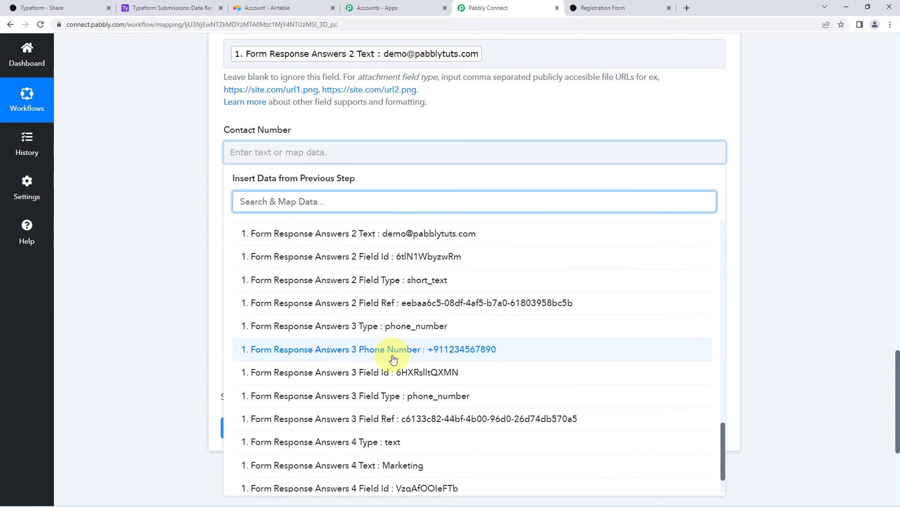
left_click(378, 349)
left_click(168, 243)
scroll(197, 229, "down", 1)
Map Department to Typeform 'Form Response Answers 4 Text : Marketing'.
left_click(232, 210)
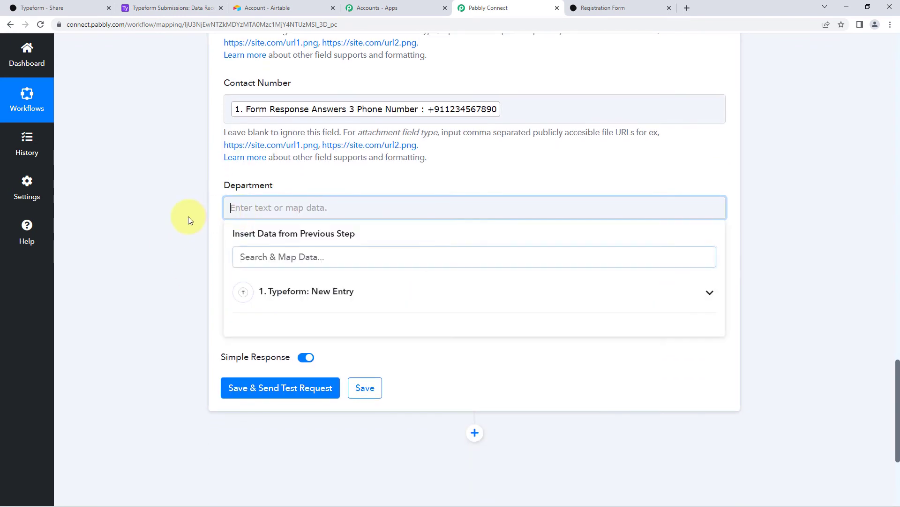
scroll(187, 217, "down", 1)
left_click(322, 245)
scroll(187, 252, "down", 3)
scroll(416, 217, "down", 6)
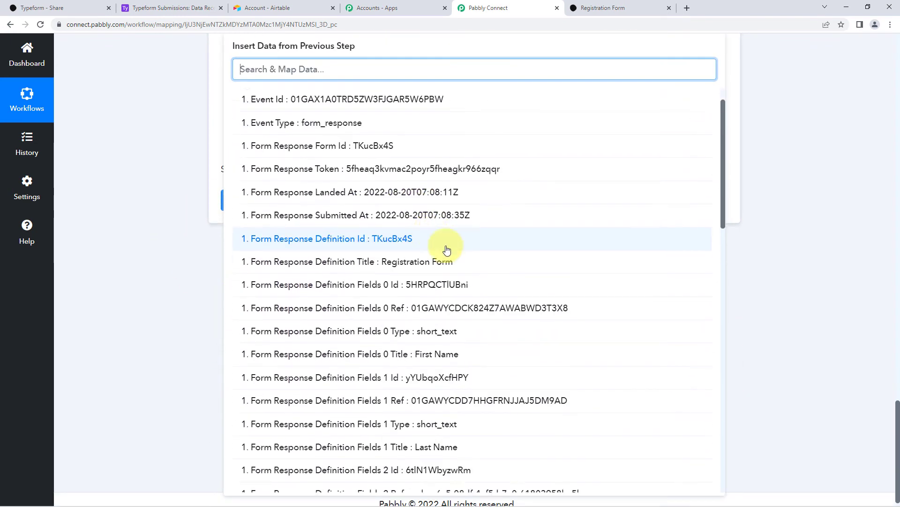
scroll(469, 253, "down", 12)
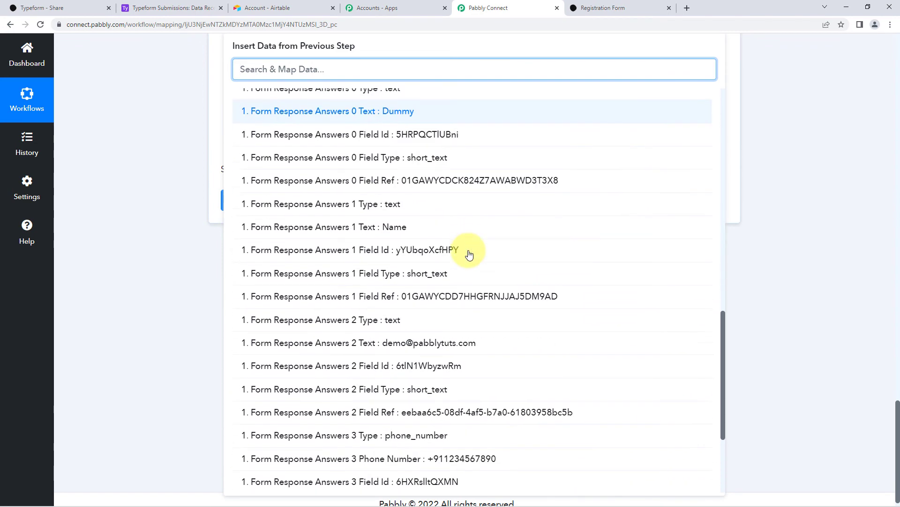
scroll(470, 254, "down", 1)
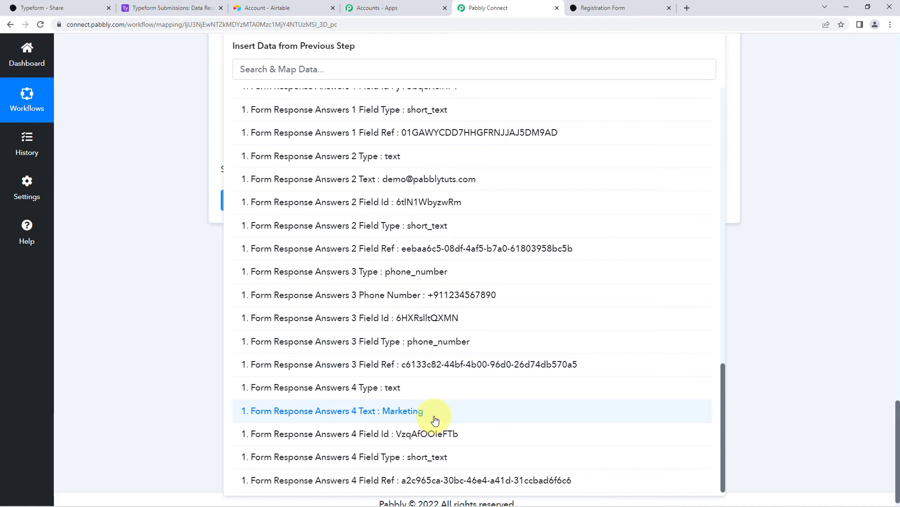
left_click(380, 416)
left_click(196, 266)
scroll(167, 270, "up", 8)
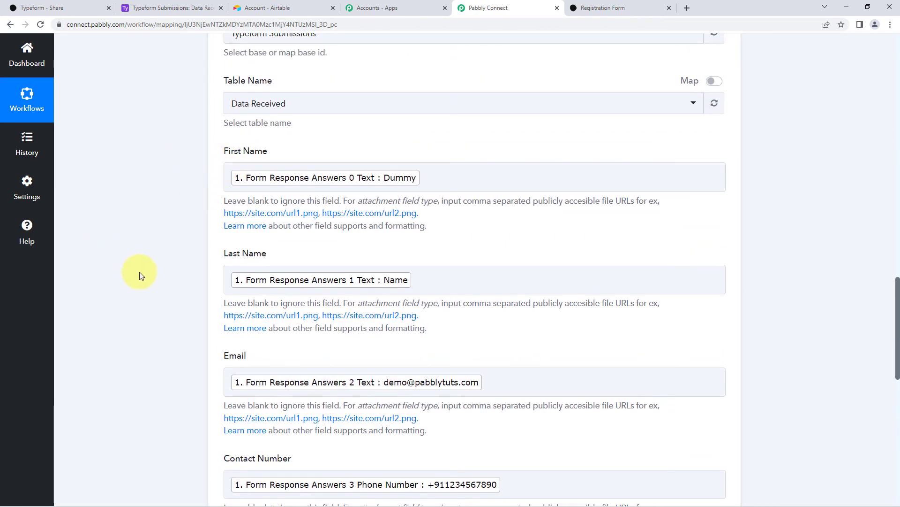
Save the Airtable step with Save & Send Test Request and review the response.
scroll(166, 303, "down", 7)
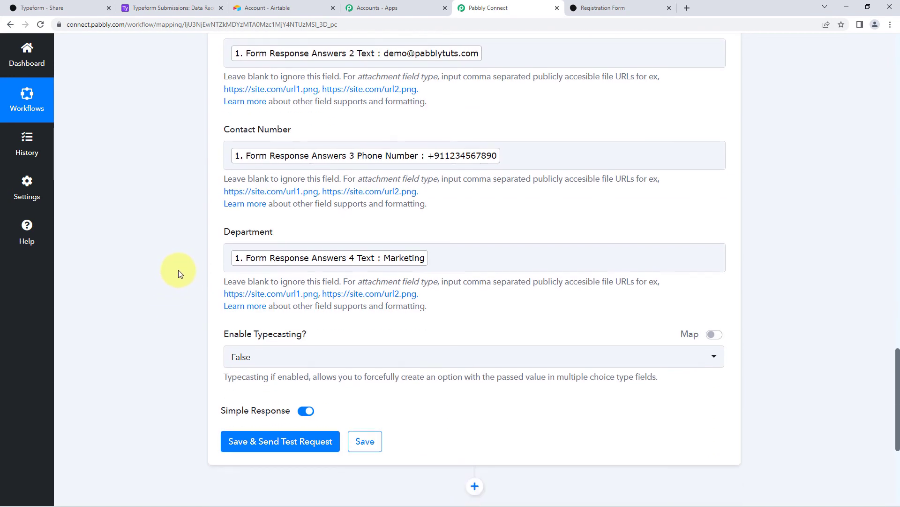
scroll(178, 269, "down", 2)
scroll(183, 190, "down", 1)
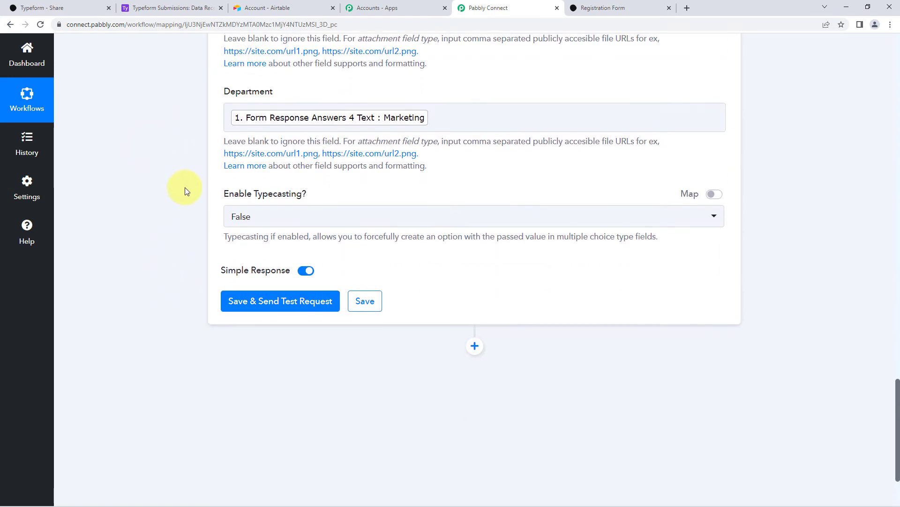
left_click(277, 304)
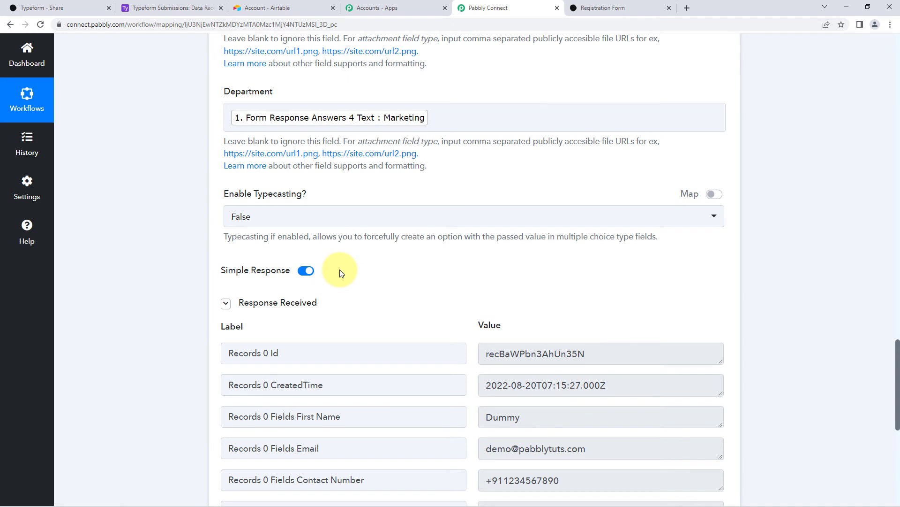
scroll(346, 277, "down", 1)
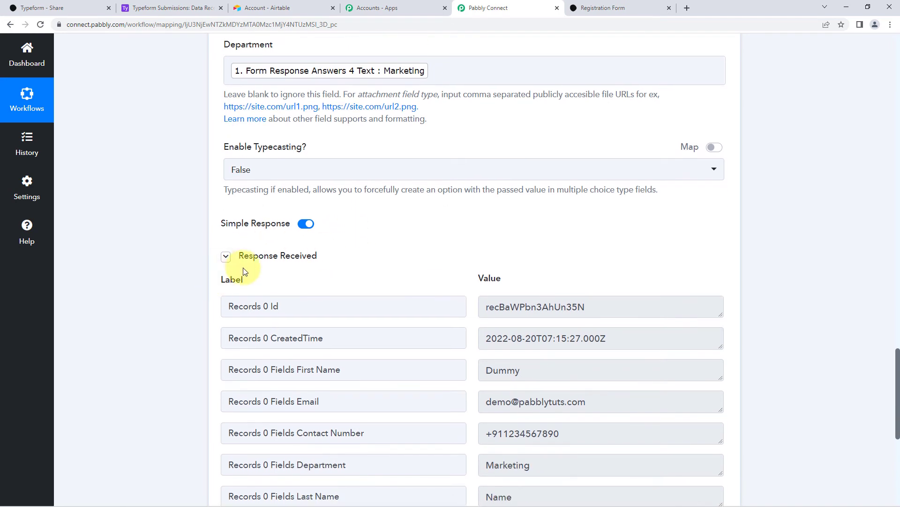
scroll(467, 269, "down", 1)
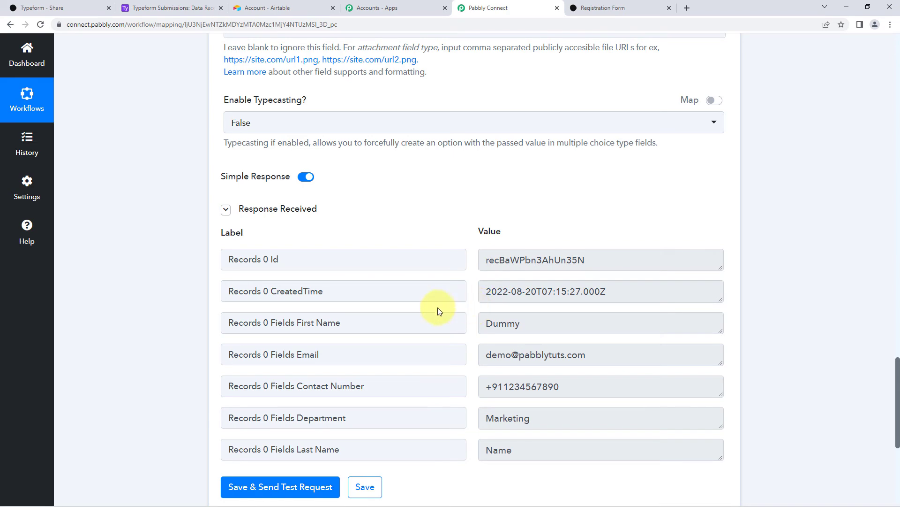
scroll(395, 228, "up", 5)
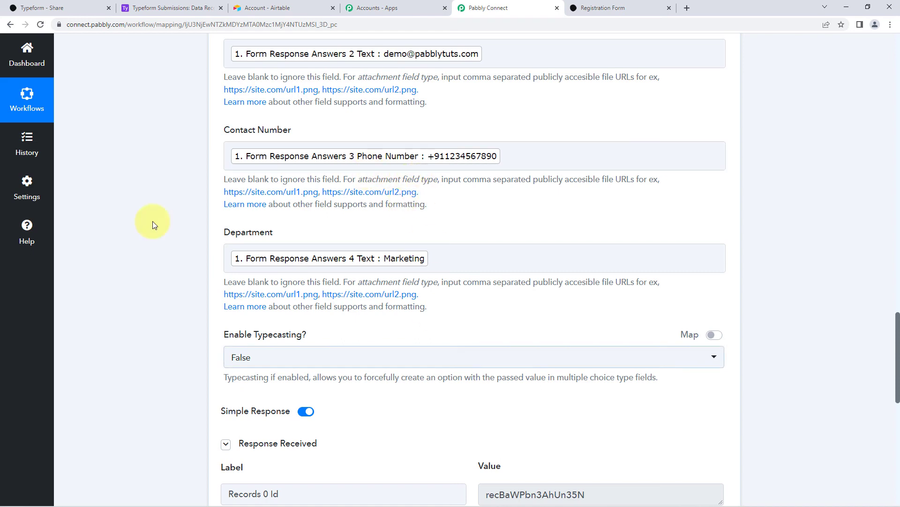
Verify the Dummy row in Data Received, then reload the Registration Form.
left_click(197, 6)
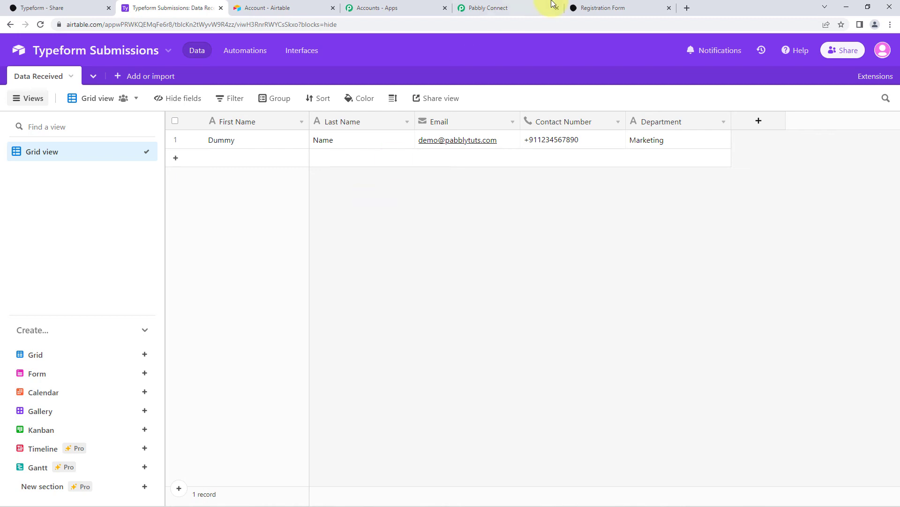
left_click(575, 4)
key("F5")
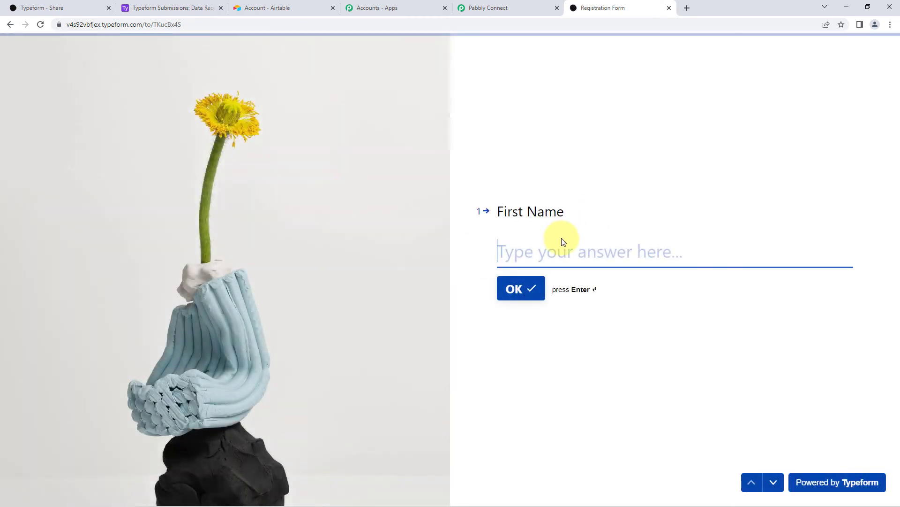
Answer First Name 'Test', Last Name 'Name' and enter an email address.
type("Test")
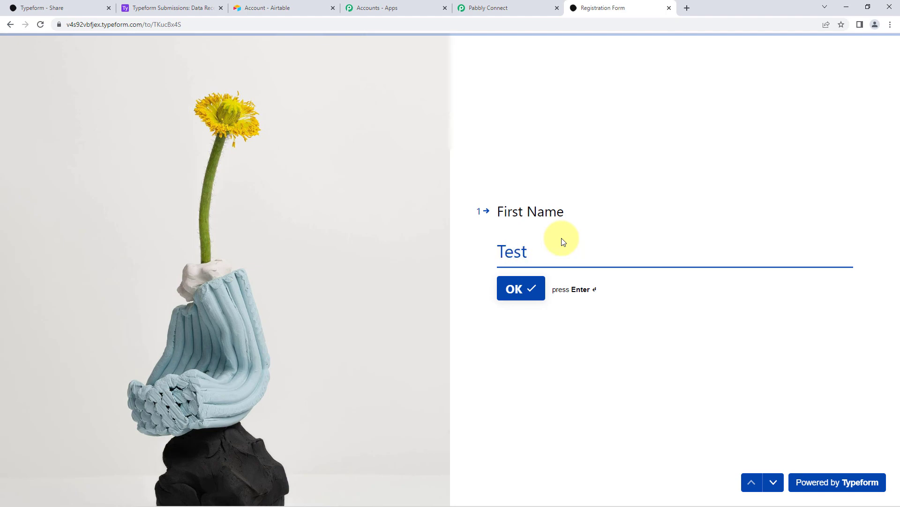
key("Return")
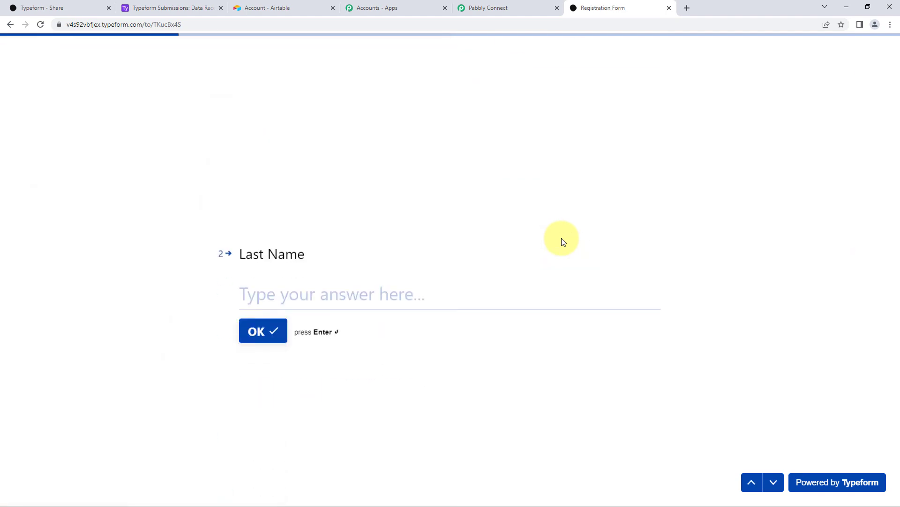
type("ame")
key("BackSpace")
key("BackSpace")
key("BackSpace")
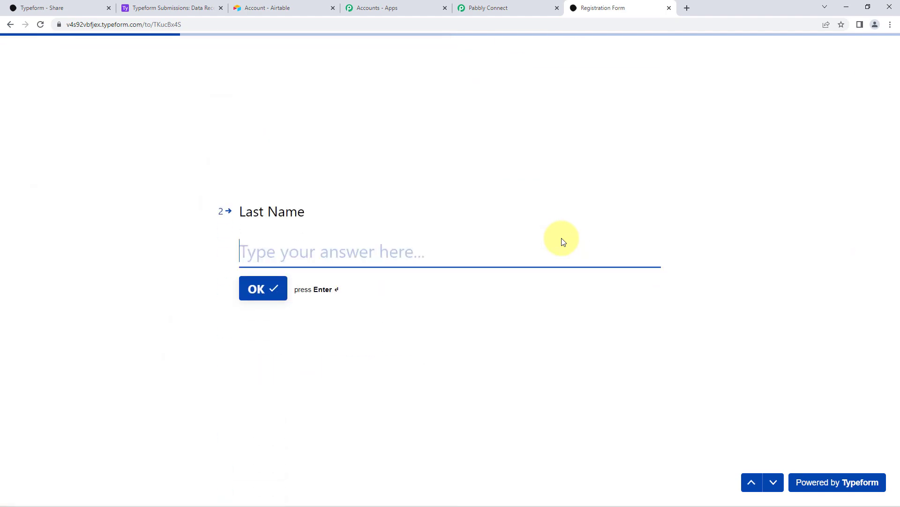
type("Name")
key("Tab")
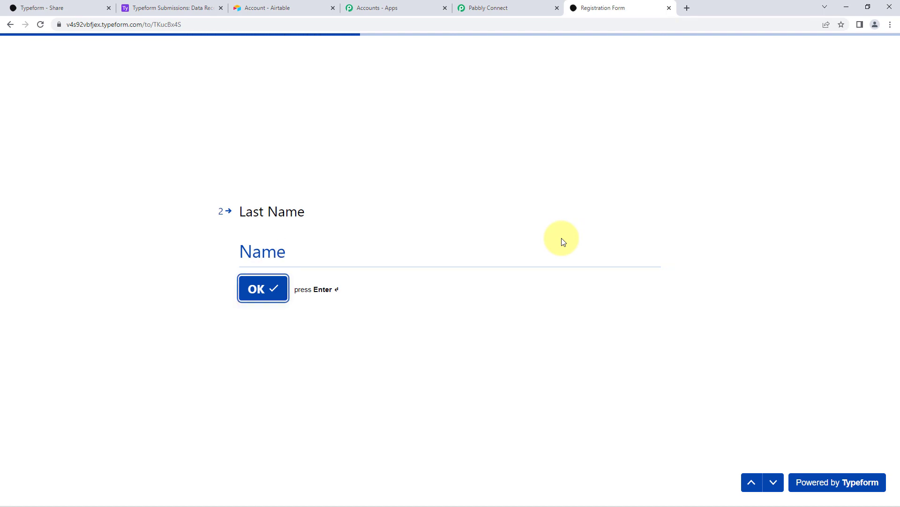
key("Return")
type("u")
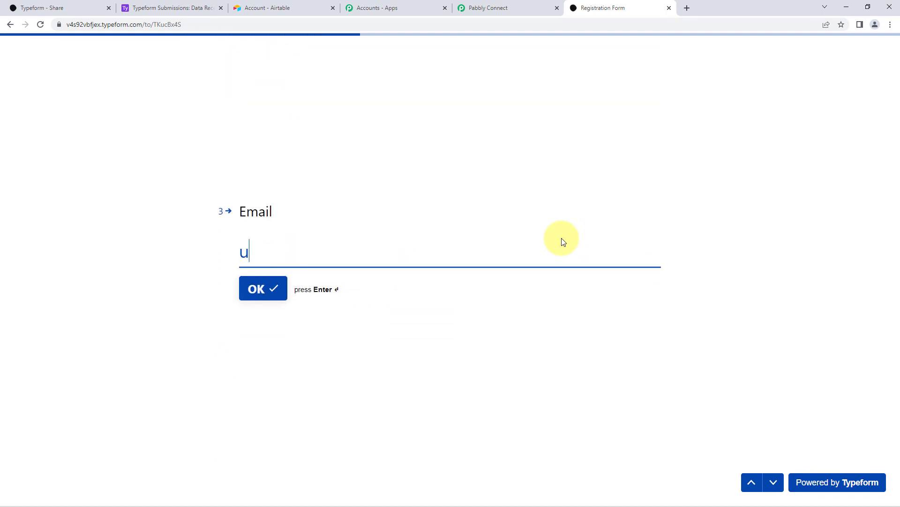
key("BackSpace")
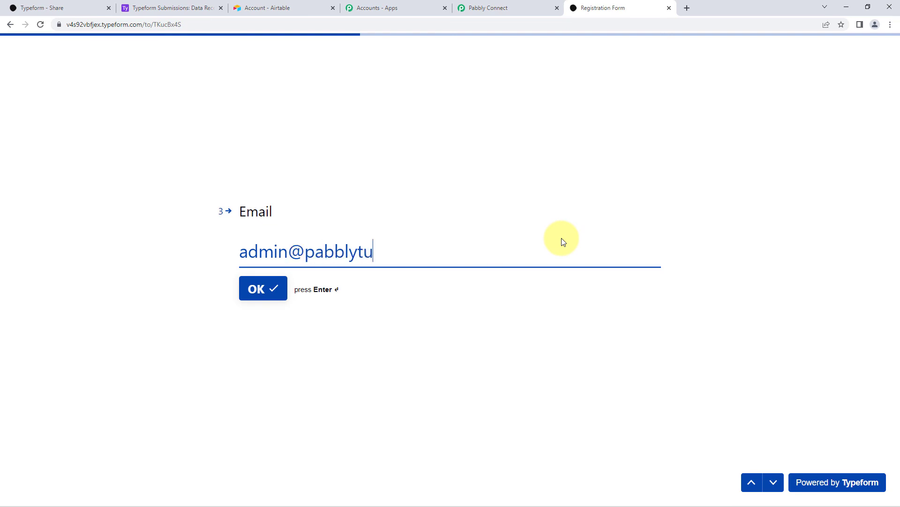
key("Return")
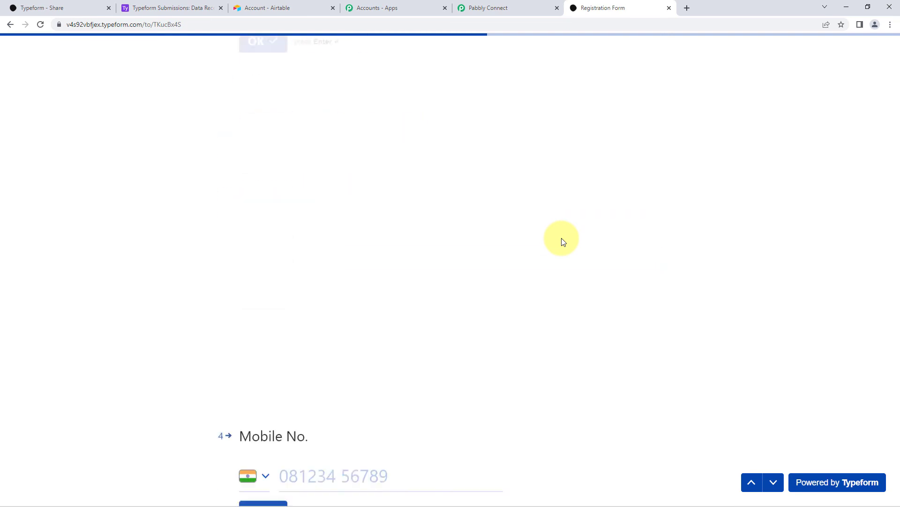
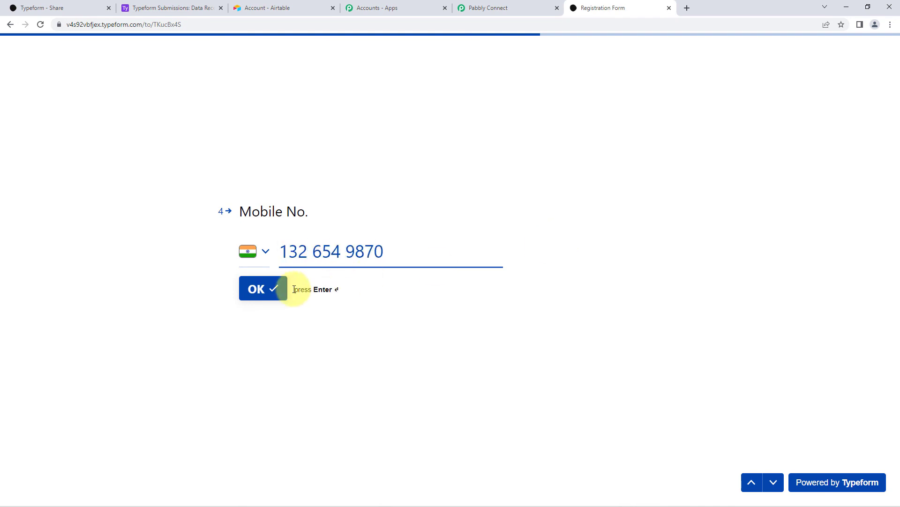
Enter a mobile number and department 'Production', submit, and open Airtable to check.
left_click(276, 288)
left_click(324, 246)
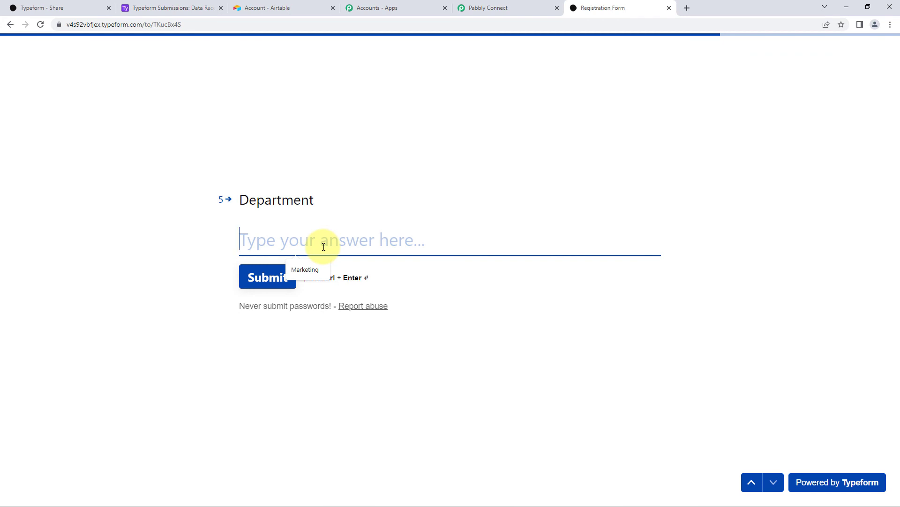
type("Produca")
key("BackSpace")
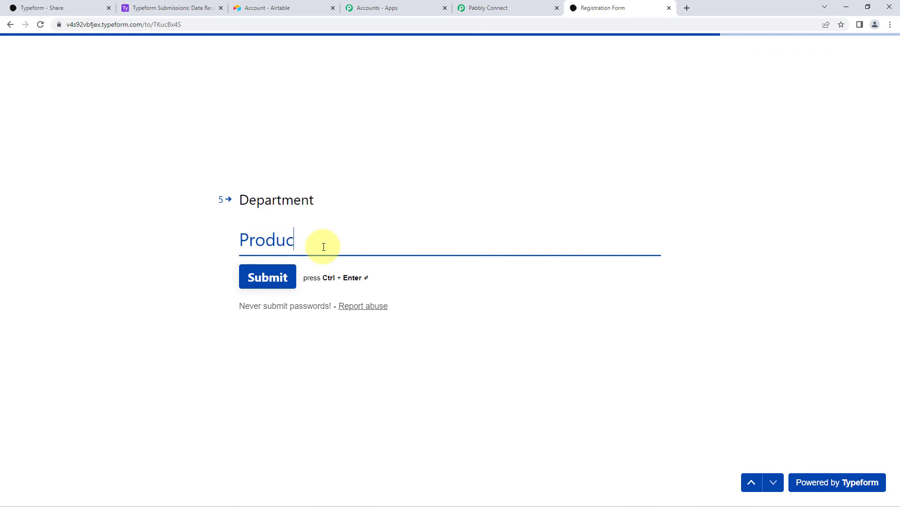
type("tion")
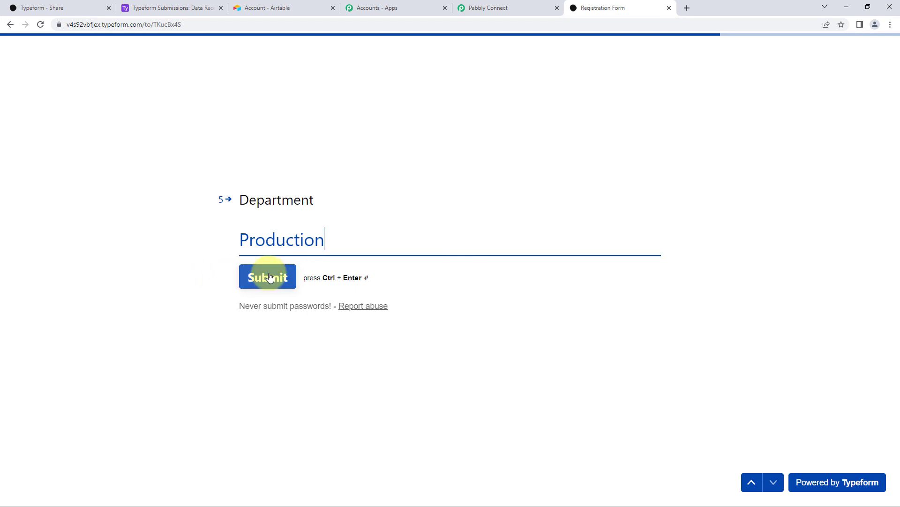
left_click(268, 276)
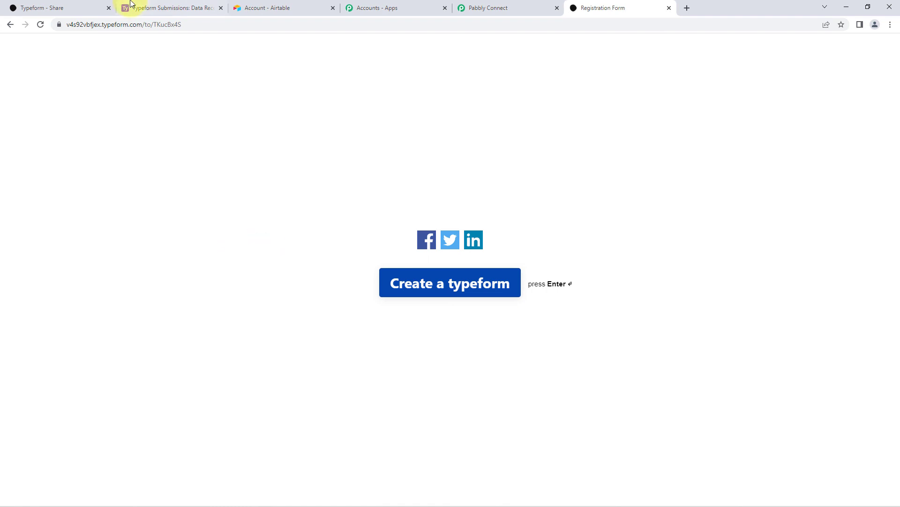
left_click(170, 3)
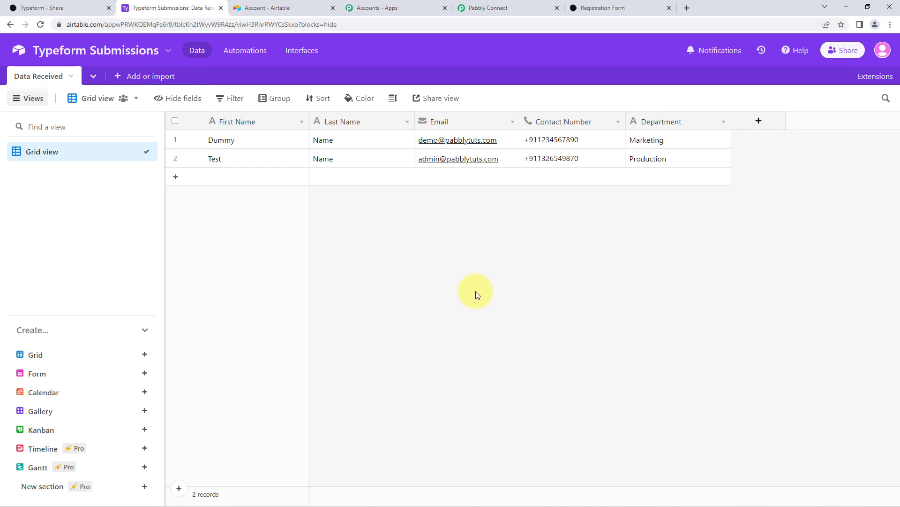
After viewing the new Test row, switch back to the Pabbly Connect workflow.
left_click(528, 10)
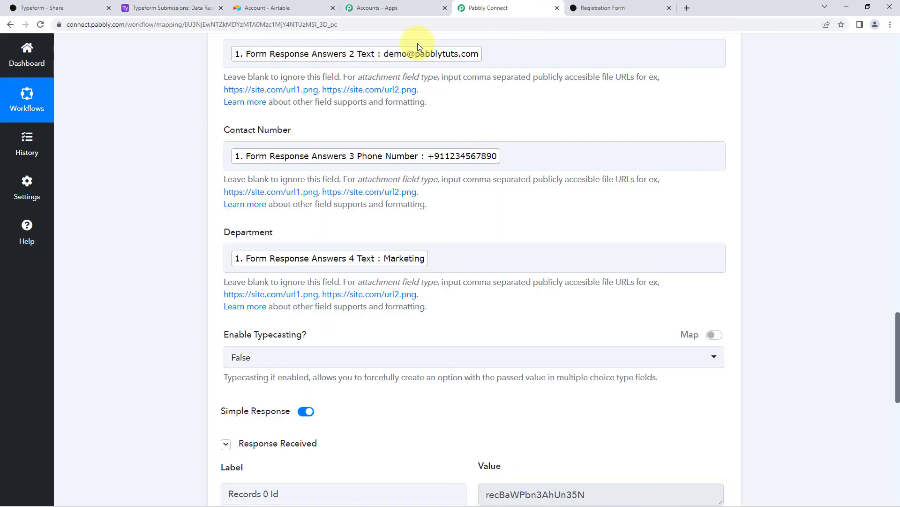
Collapse the Airtable Create Record and Typeform New Entry cards into a compact overview.
scroll(760, 183, "up", 12)
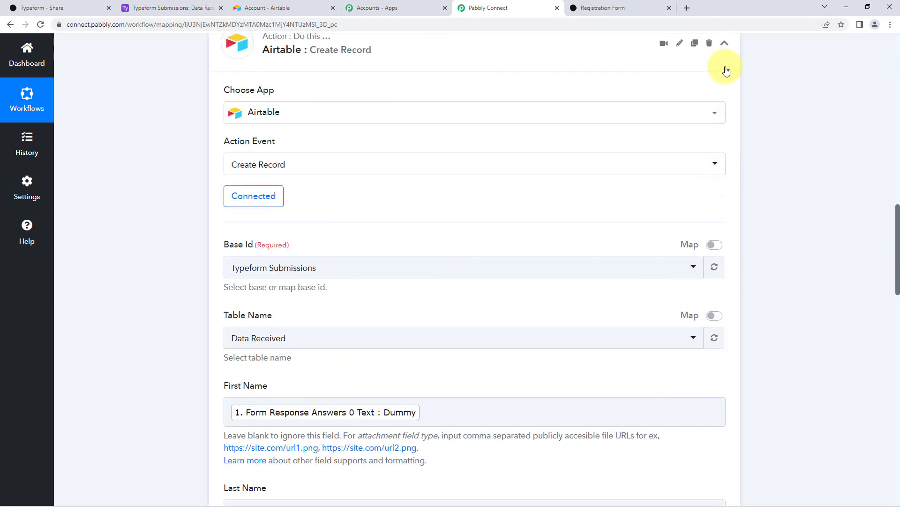
left_click(724, 69)
scroll(769, 197, "up", 12)
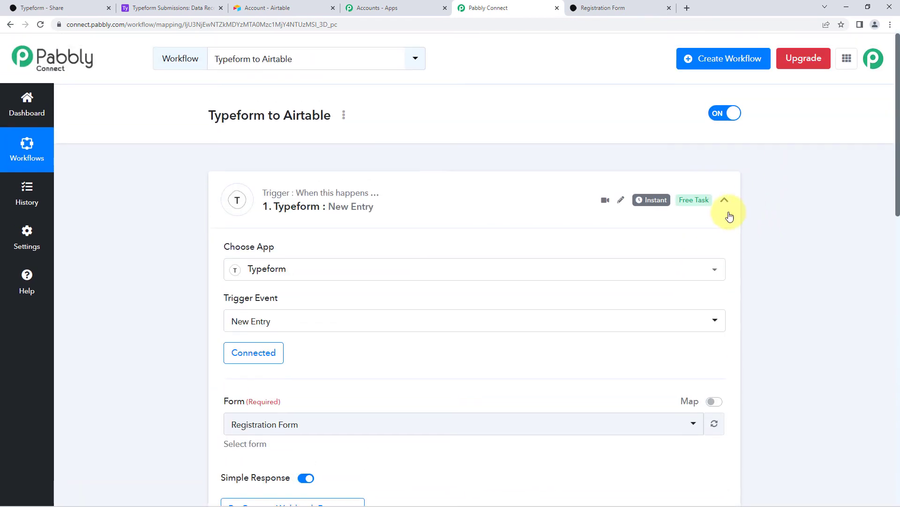
left_click(725, 200)
scroll(189, 211, "down", 1)
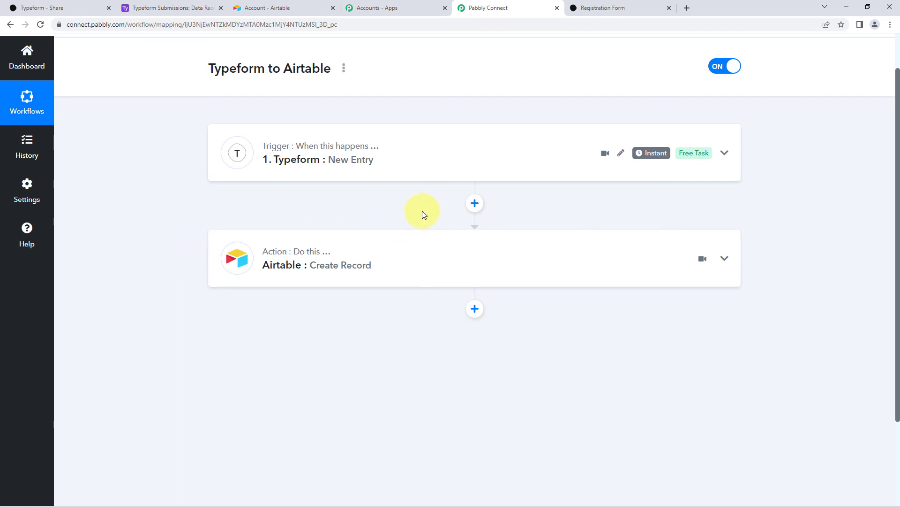
scroll(404, 227, "up", 1)
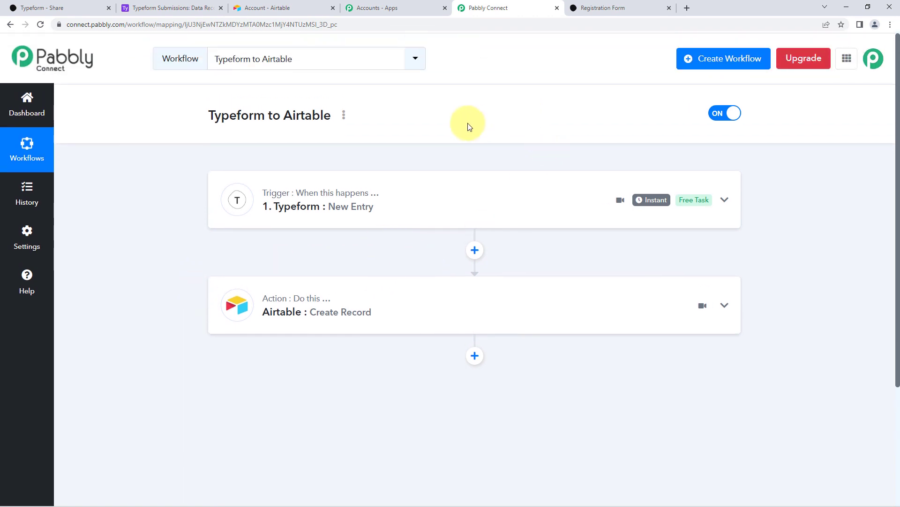